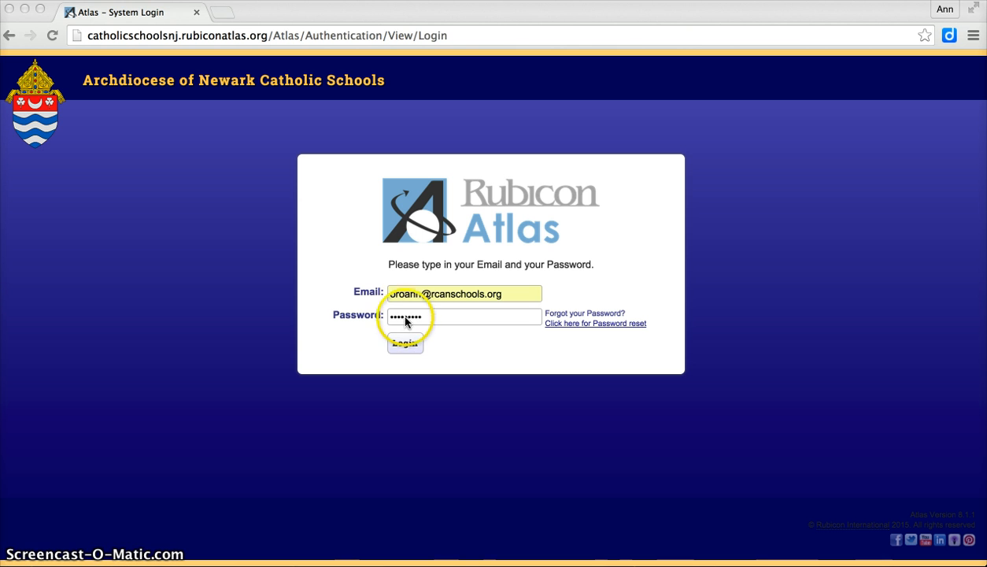
Log in with the credentials already filled in and dismiss the Atlas 8.1 announcement so it is not shown again
left_click(405, 343)
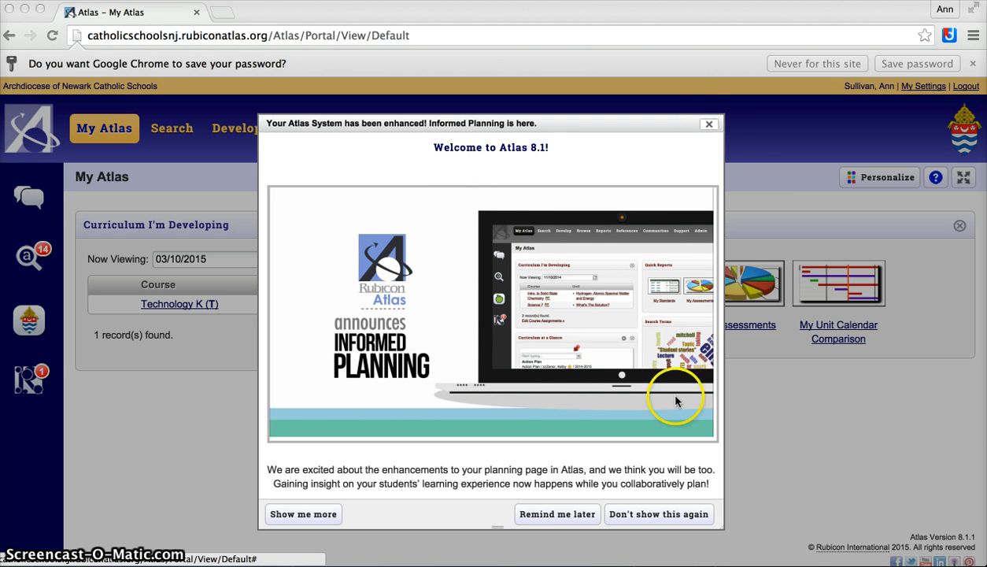
left_click(649, 515)
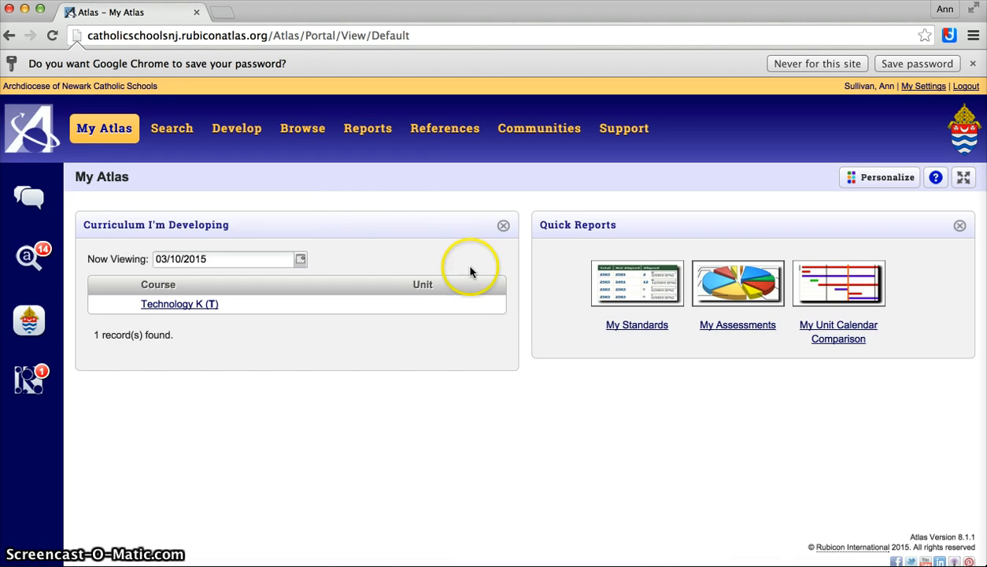
Open the Technology K (T) course for development and check the March week dates on its unit calendar
mouse_move(254, 136)
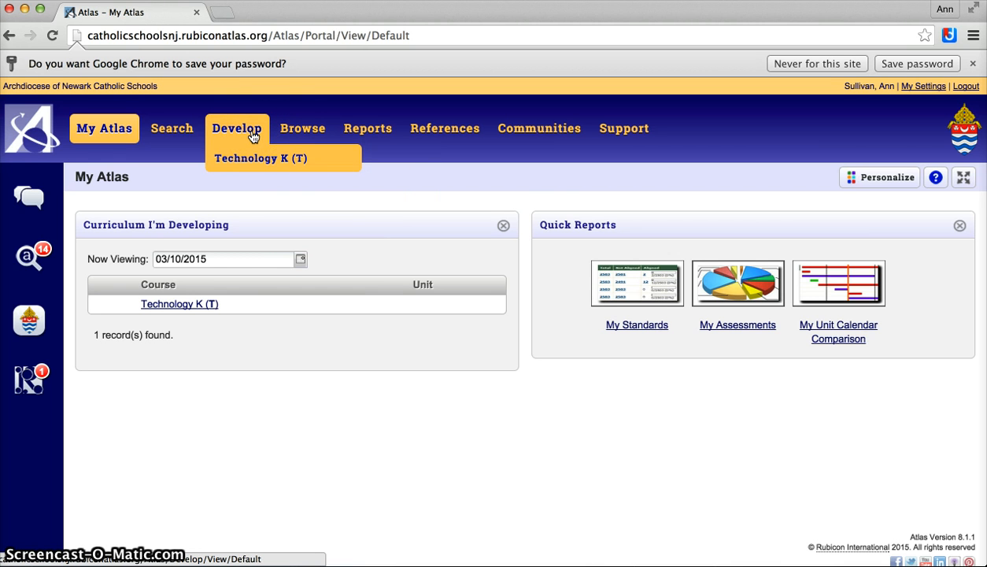
left_click(251, 166)
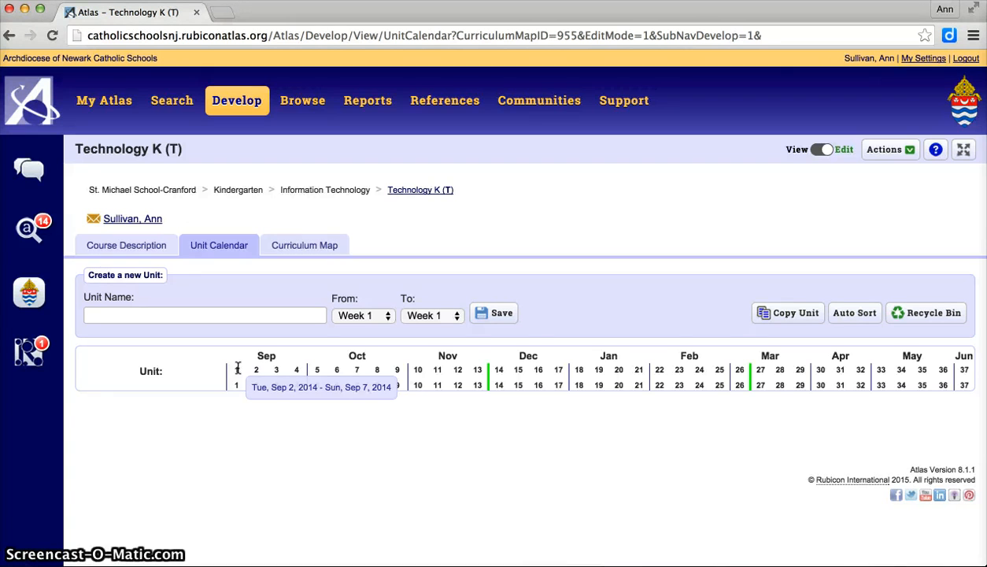
left_click(761, 369)
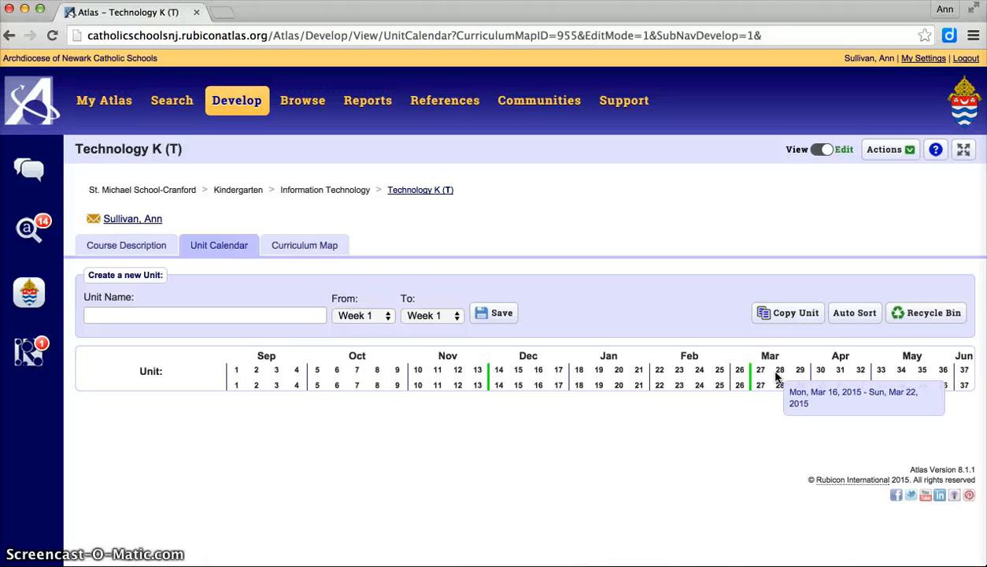
left_click(252, 281)
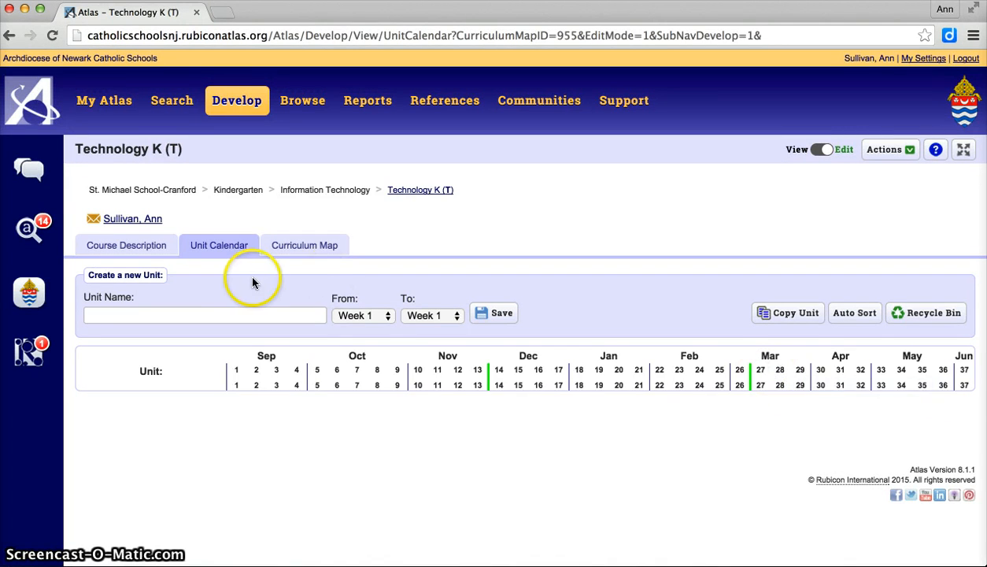
Create and save a new unit named Typing Sentences running from Week 28 to Week 28
left_click(204, 313)
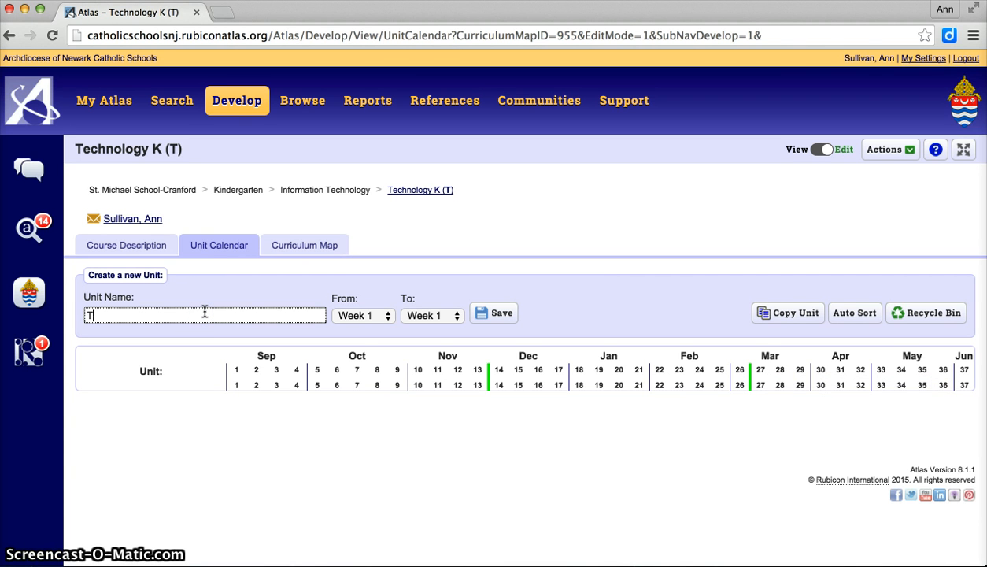
type("Typing Se")
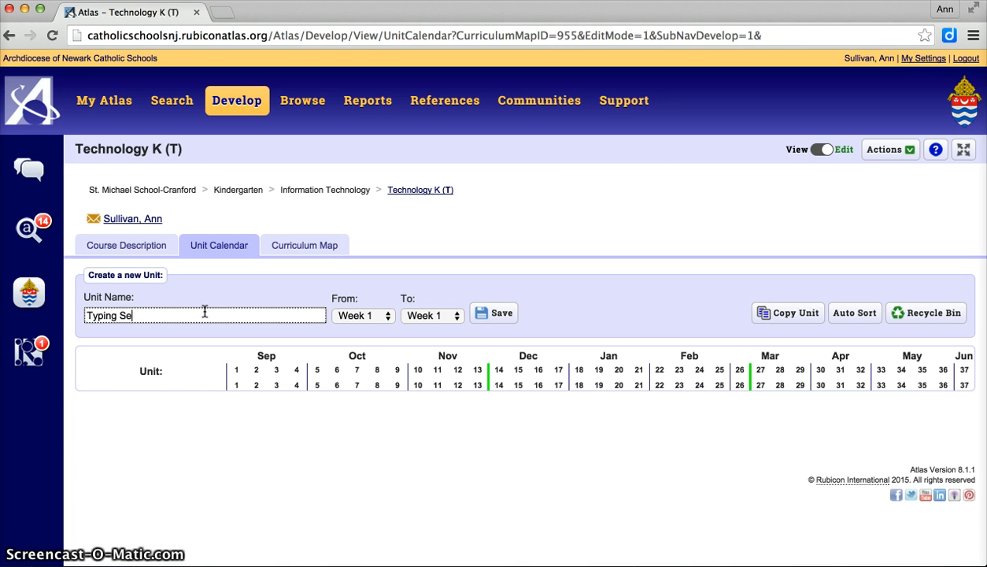
type("ntences")
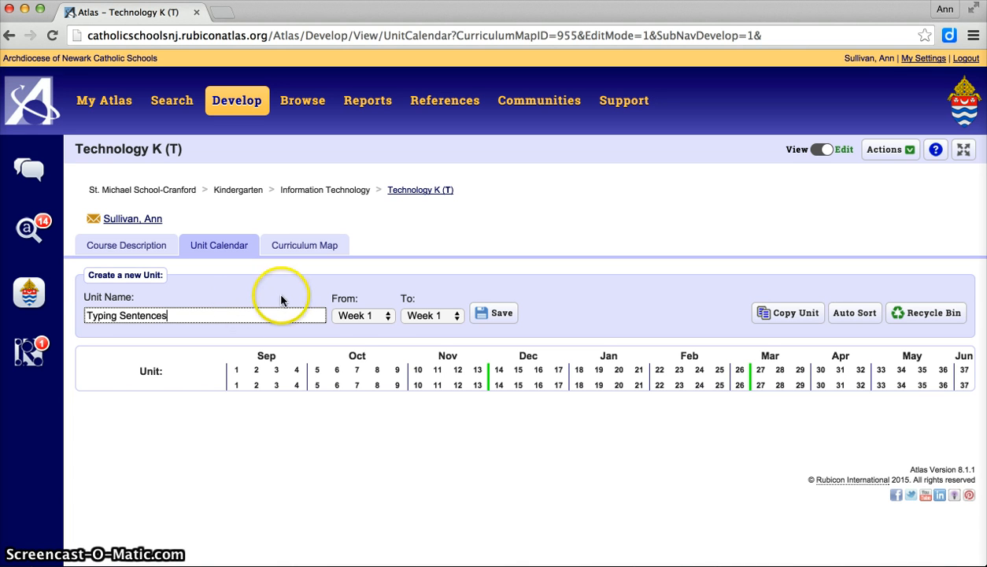
left_click(364, 315)
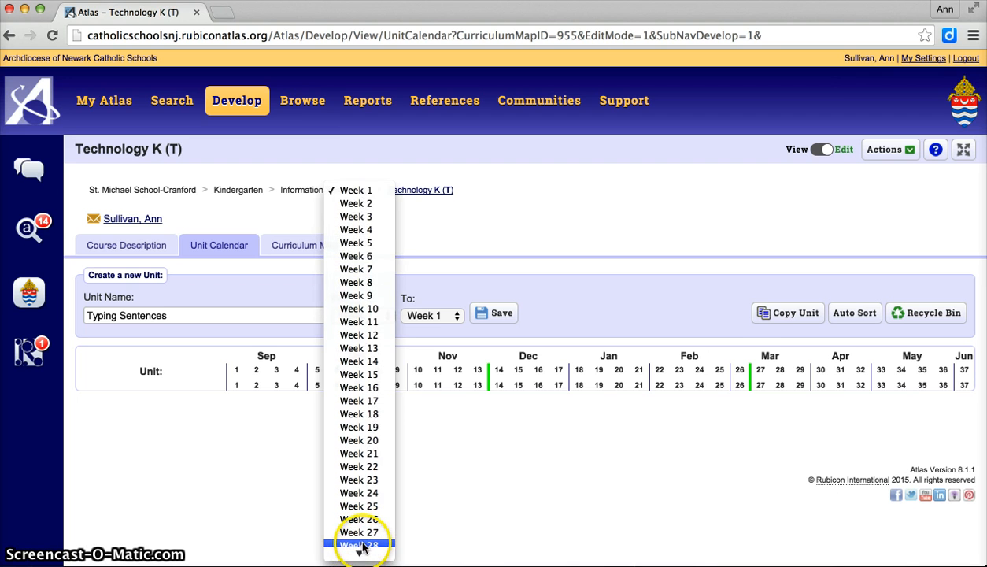
left_click(360, 544)
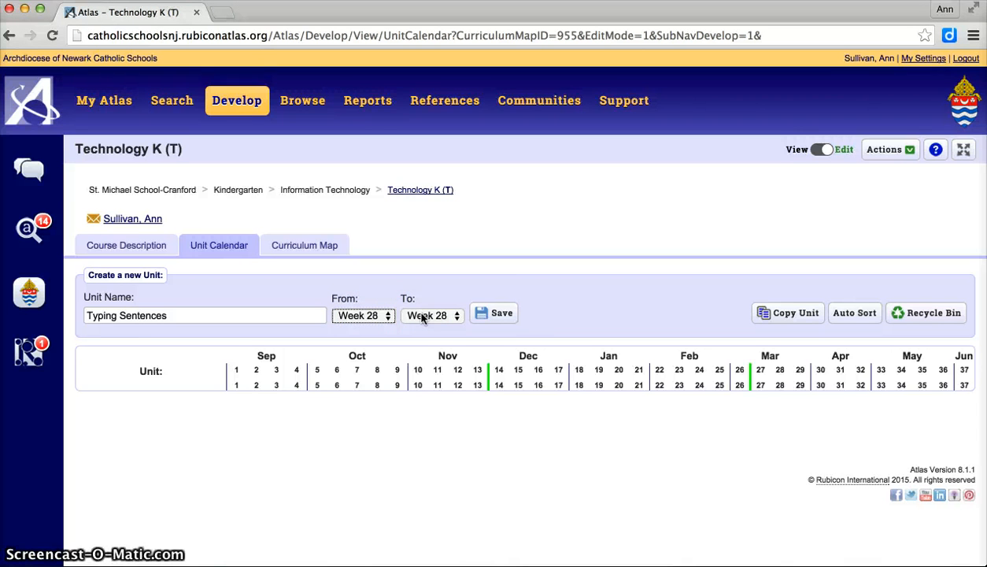
left_click(501, 313)
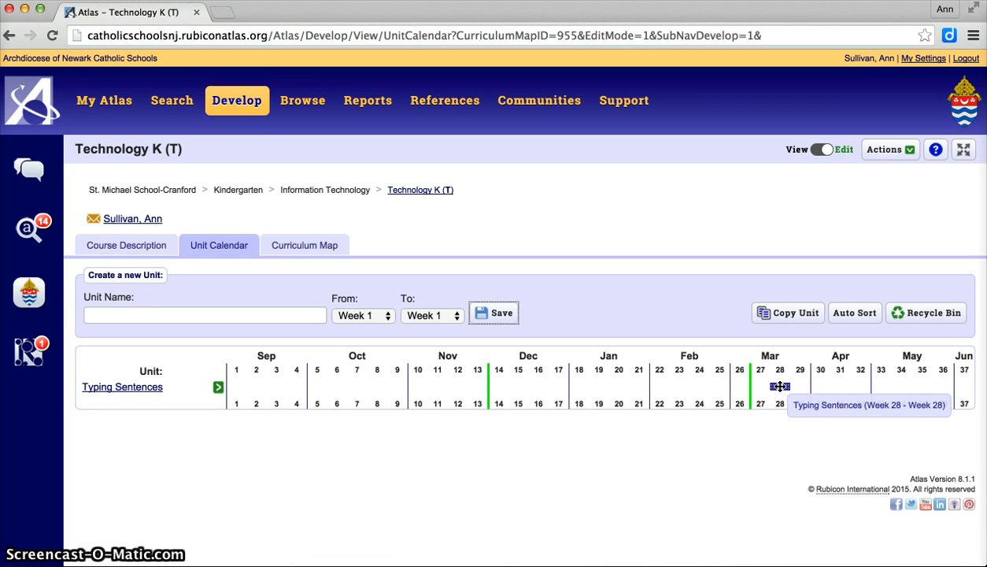
Move the Typing Sentences unit to Week 27, extend it through Week 28 on the calendar, and open its unit planner
left_click_drag(779, 386, 761, 394)
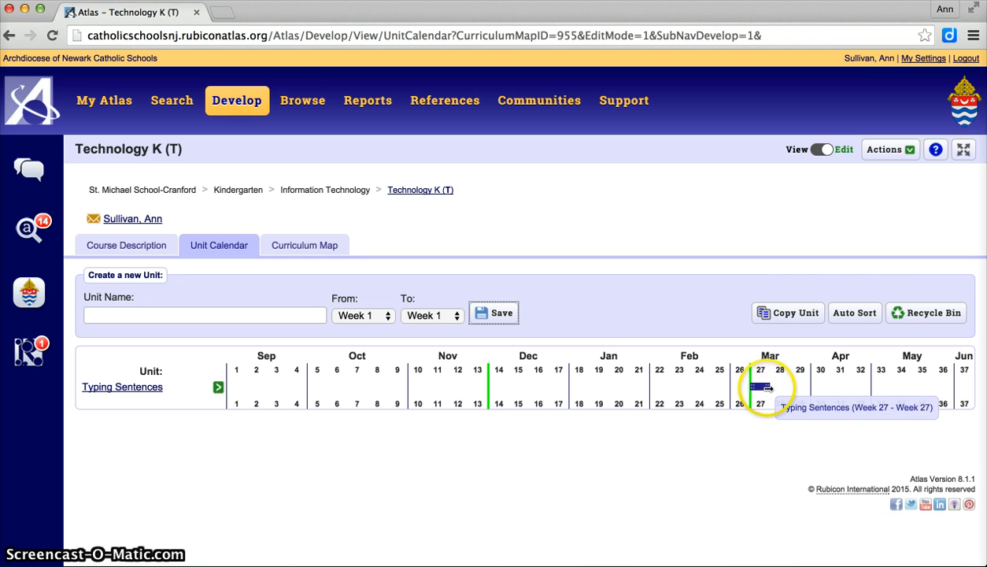
left_click_drag(767, 386, 783, 414)
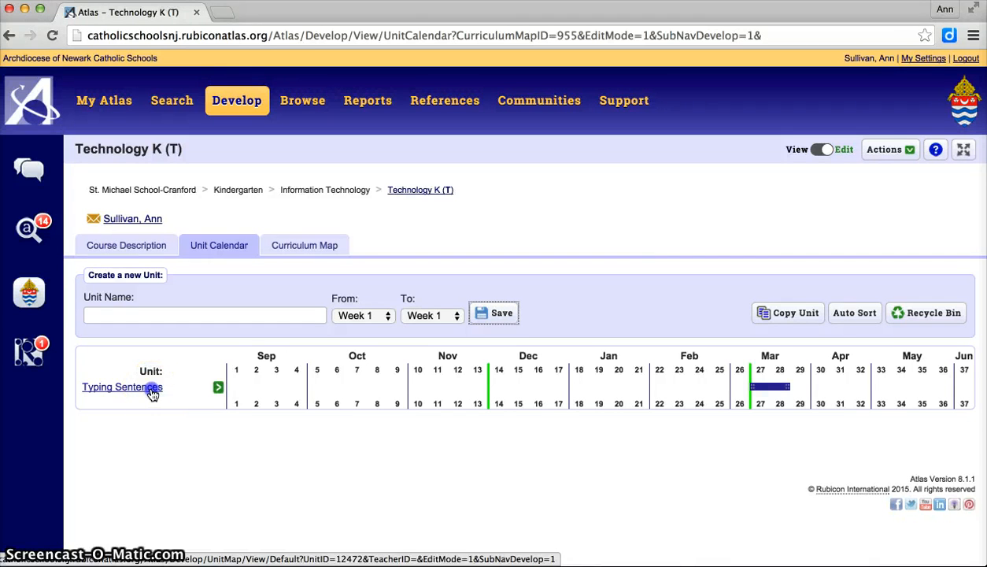
left_click(120, 392)
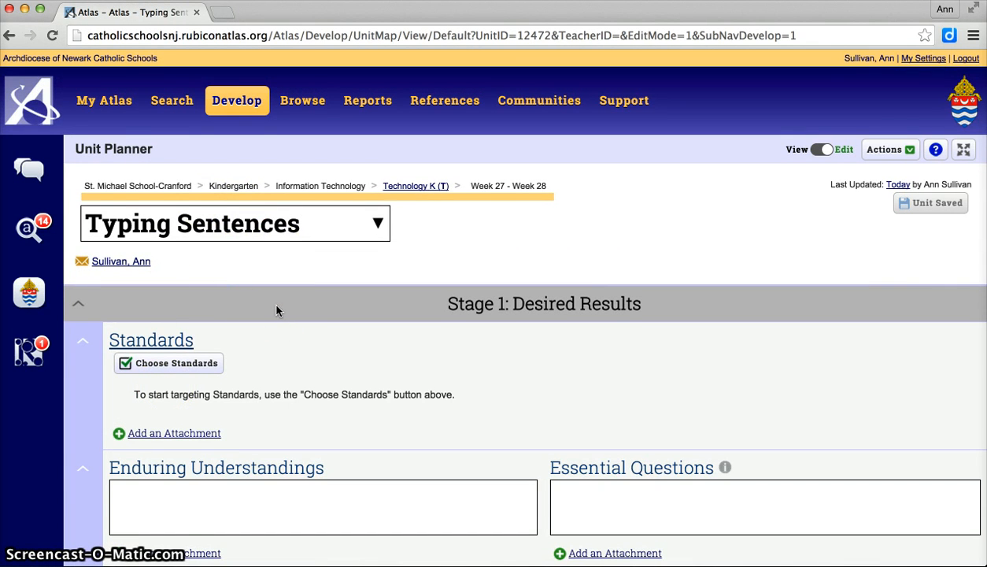
Review the unit planner's sections from Stage 1: Desired Results through Stage 3: Learning Plan
scroll(277, 309, "down", 2)
left_click(161, 291)
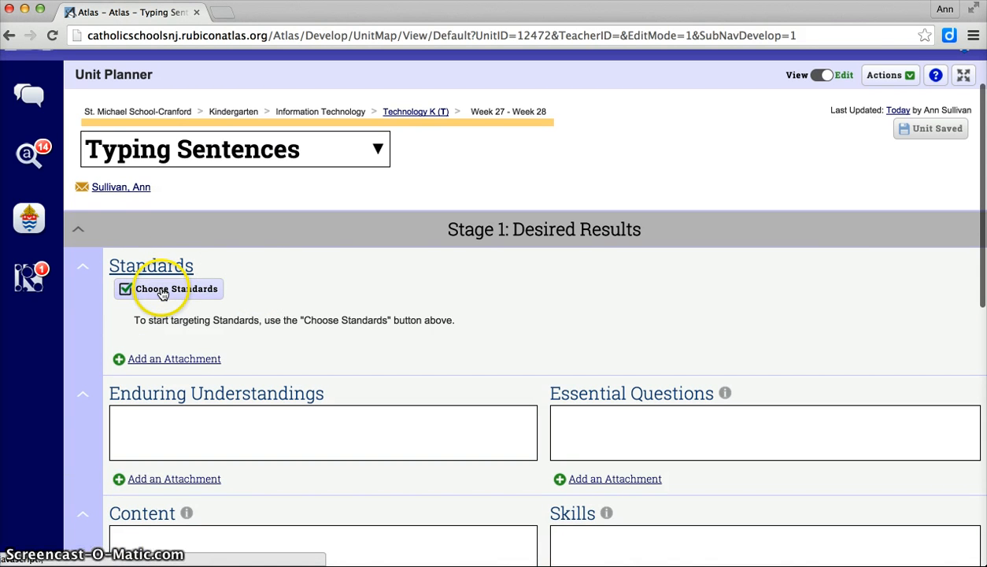
scroll(194, 346, "down", 6)
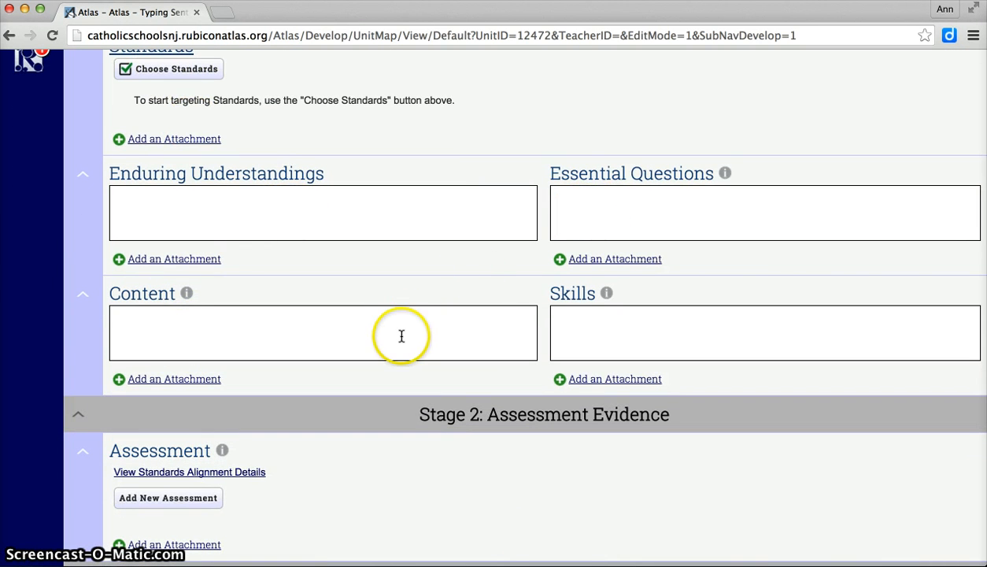
scroll(575, 318, "down", 8)
scroll(575, 318, "down", 2)
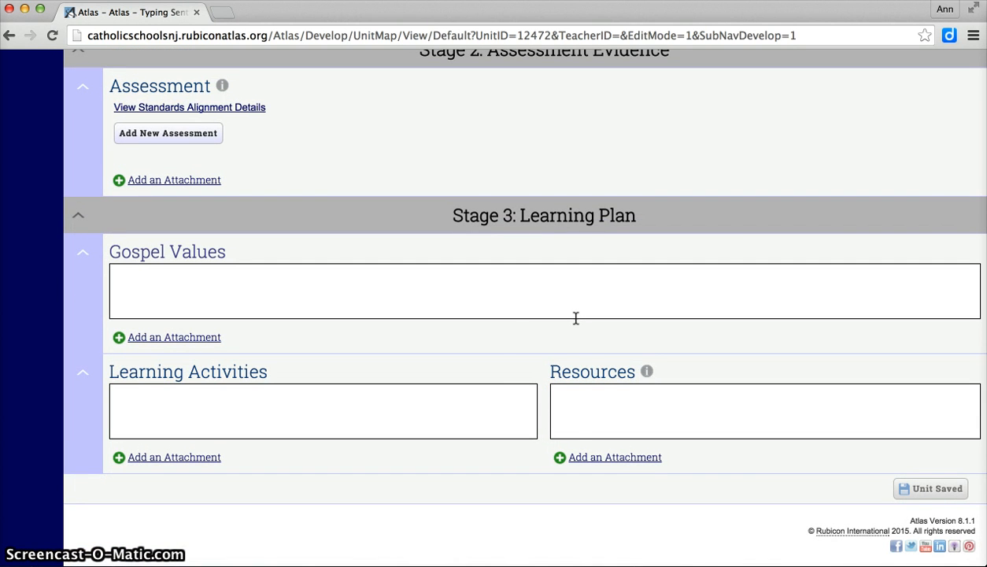
left_click(578, 389)
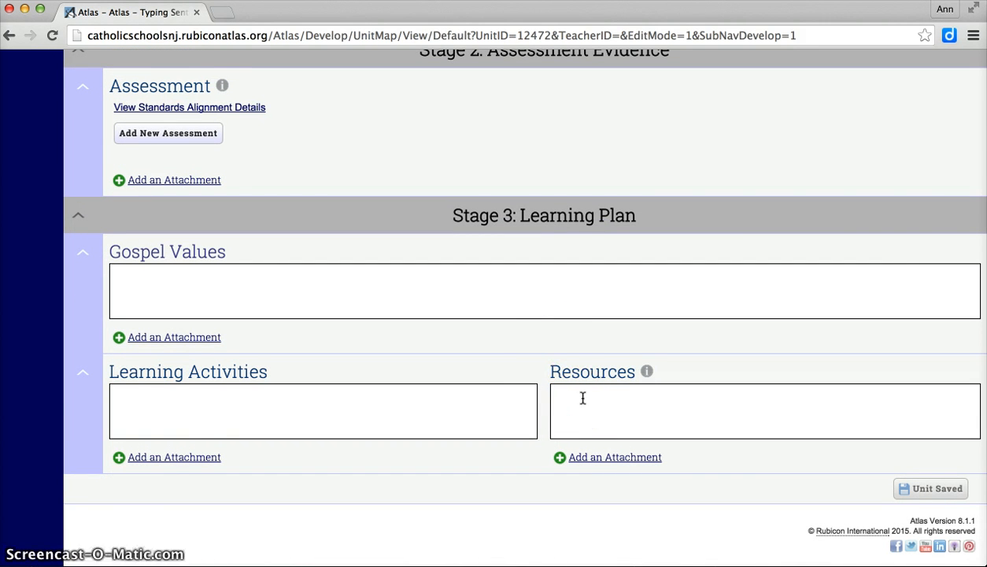
scroll(583, 398, "up", 15)
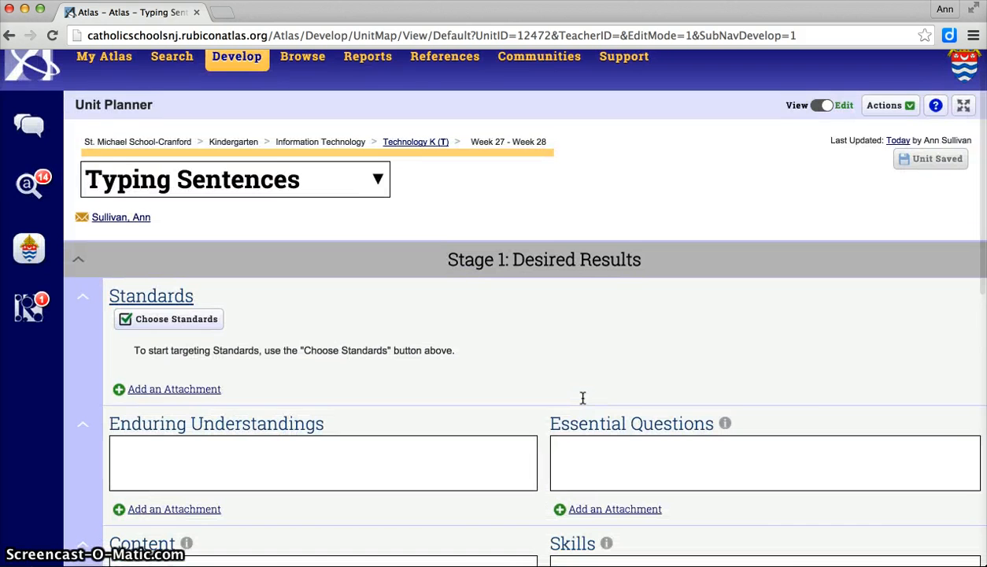
Start choosing targeted standards for the unit and browse the RCAN: Technology content area at PreK - 8
left_click(217, 328)
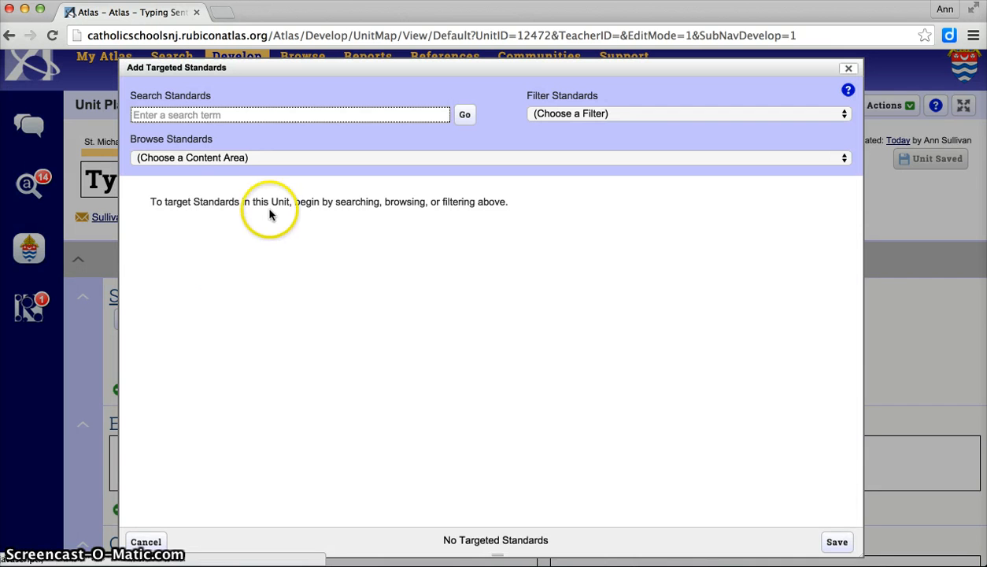
left_click(233, 160)
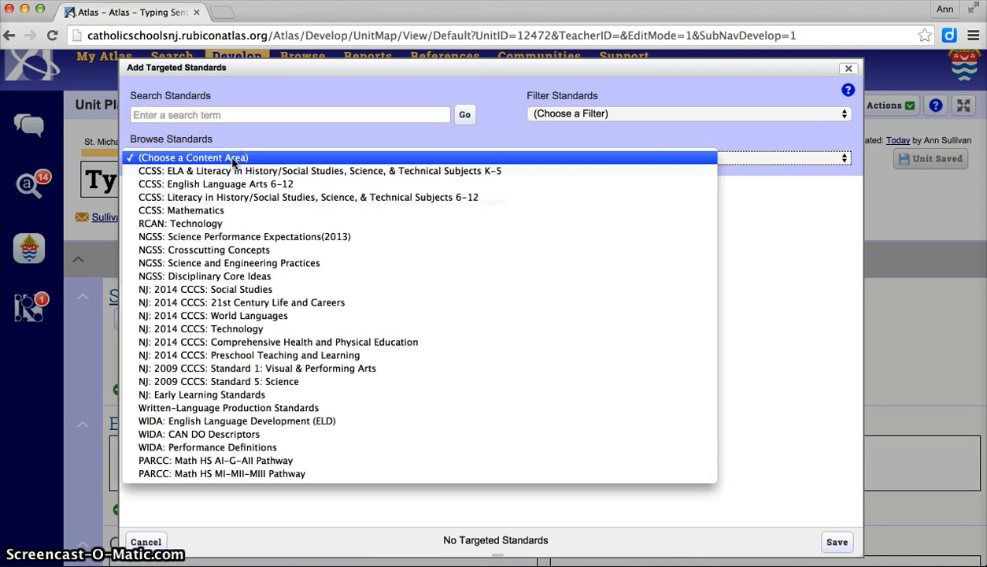
left_click(196, 225)
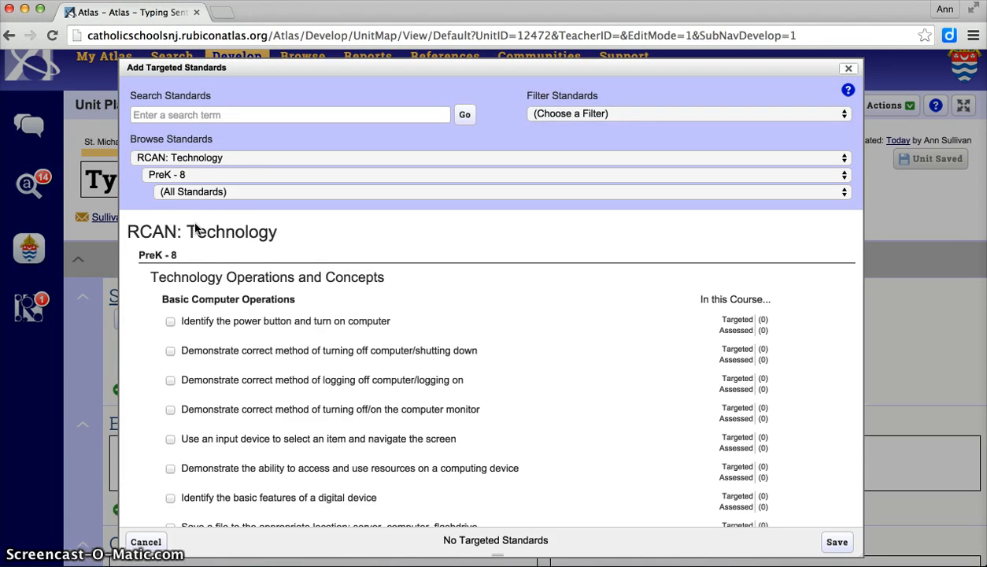
left_click(217, 174)
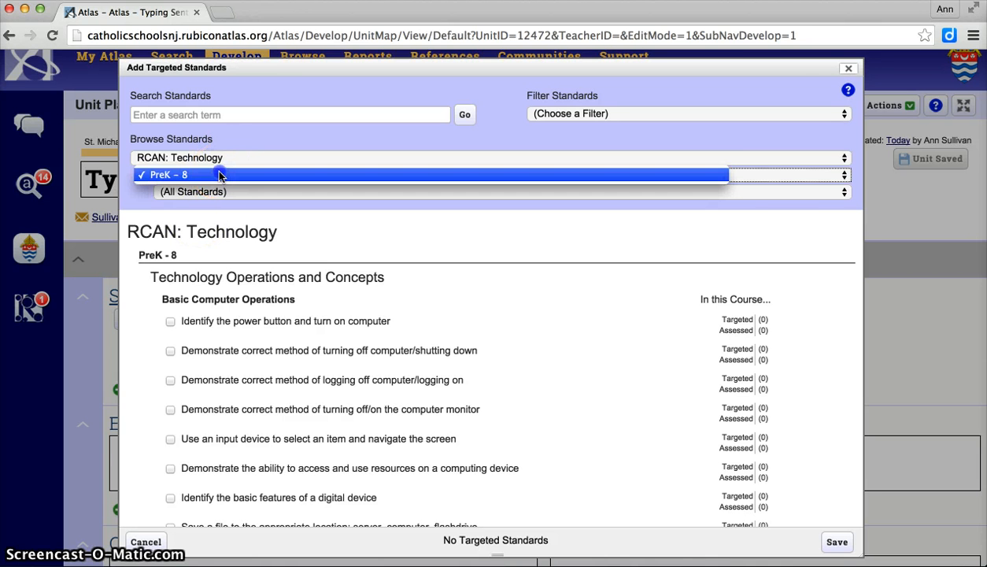
left_click(219, 175)
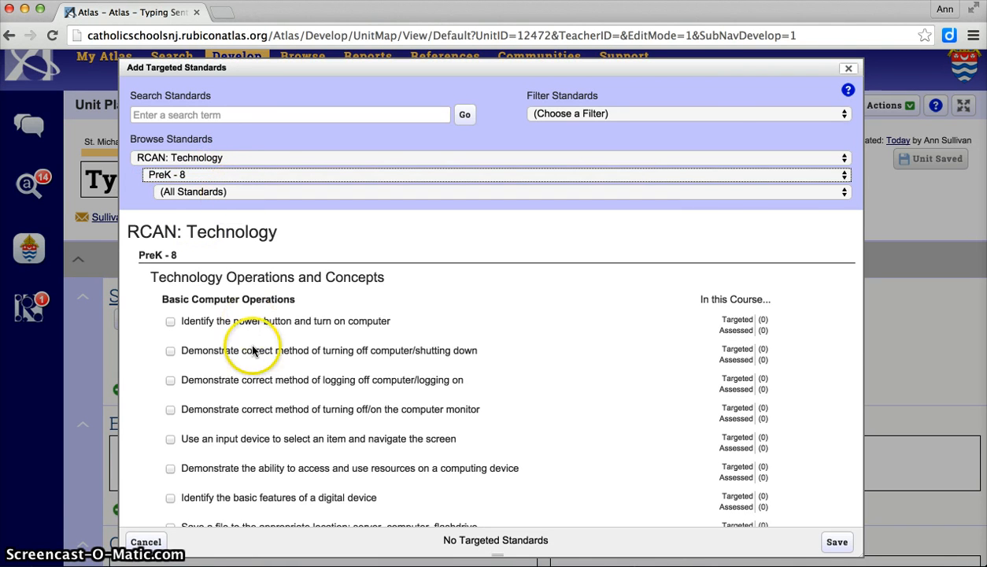
Look through the full list of RCAN: Technology standards, including Keyboarding, Presentations and Word Processing
scroll(252, 351, "down", 10)
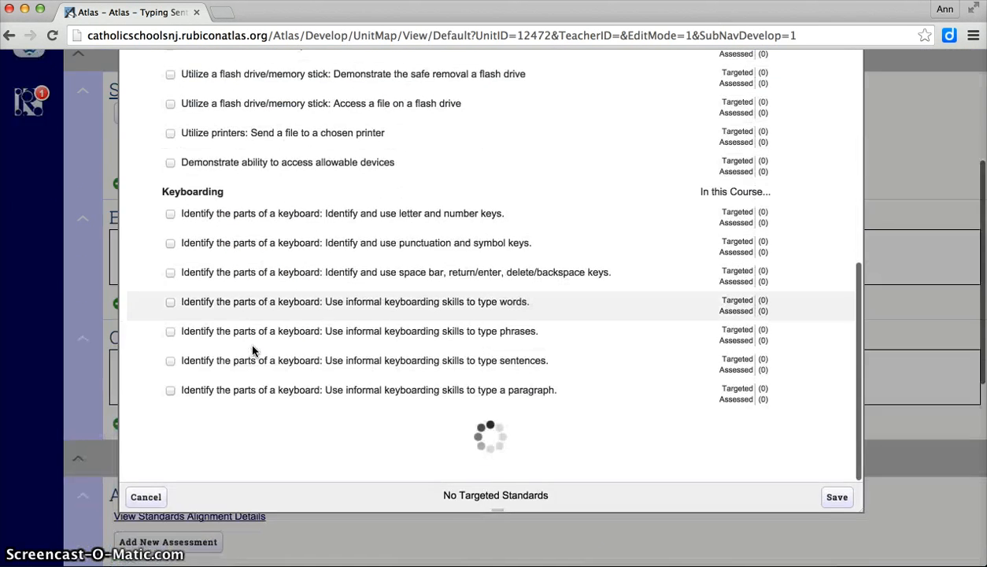
scroll(252, 350, "down", 10)
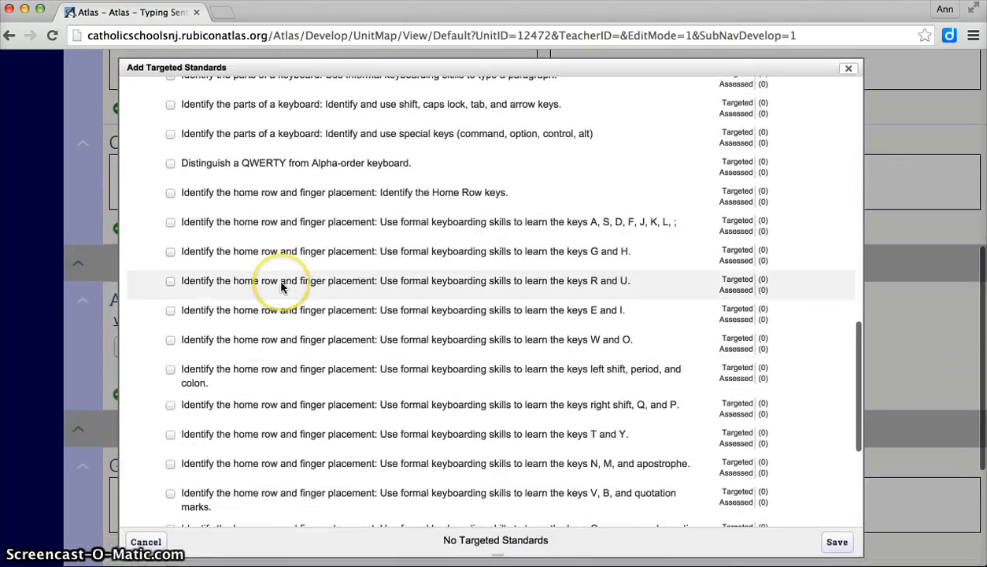
scroll(282, 288, "down", 15)
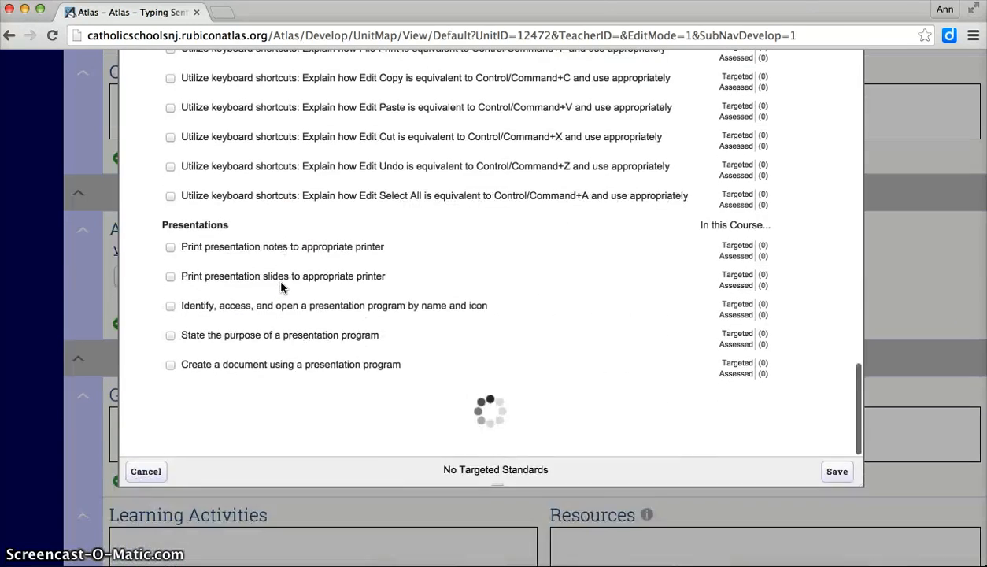
scroll(281, 287, "down", 10)
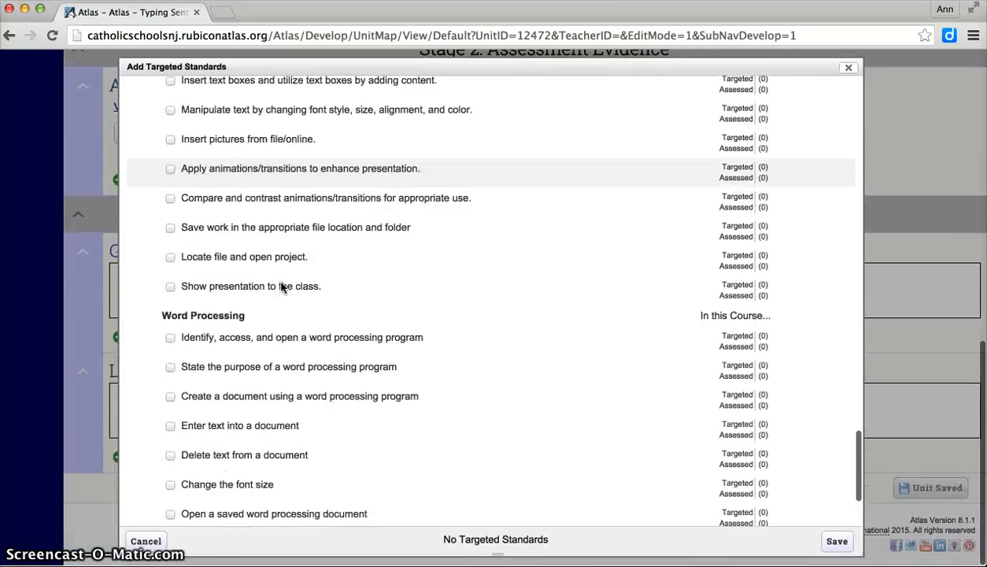
scroll(281, 287, "down", 10)
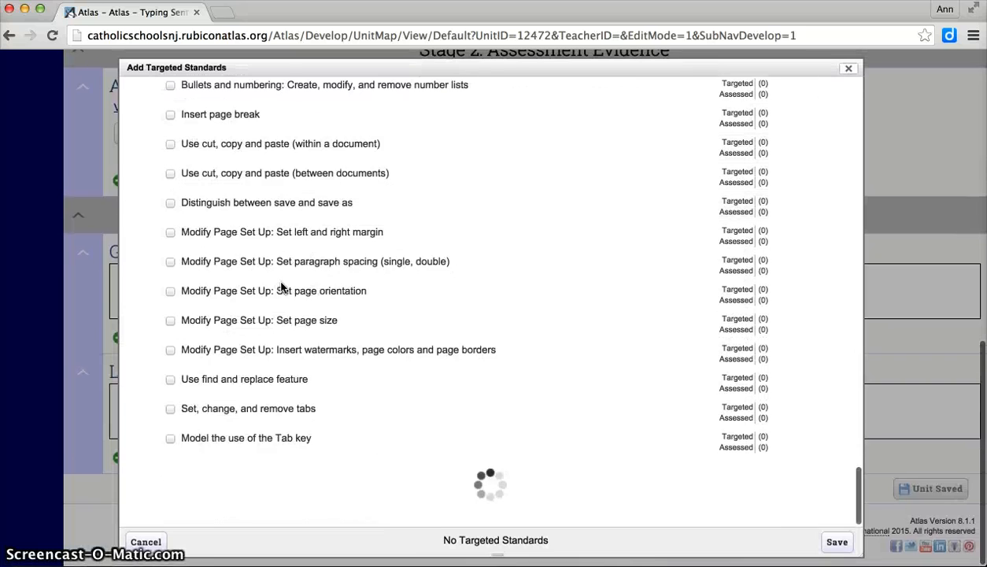
scroll(281, 288, "up", 15)
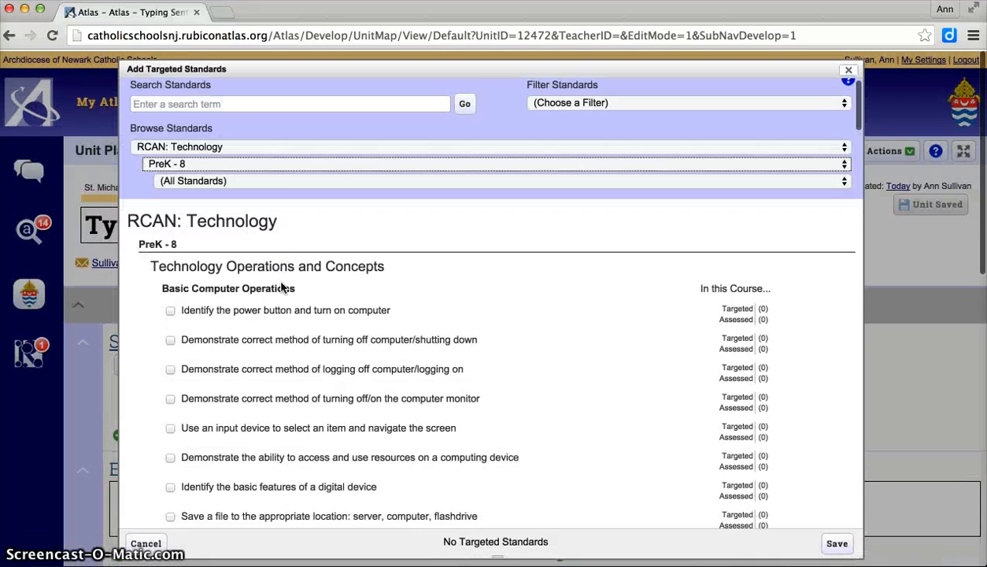
Limit the RCAN: Technology standards to Technology Operations and Concepts and find the Keyboarding group
left_click(297, 164)
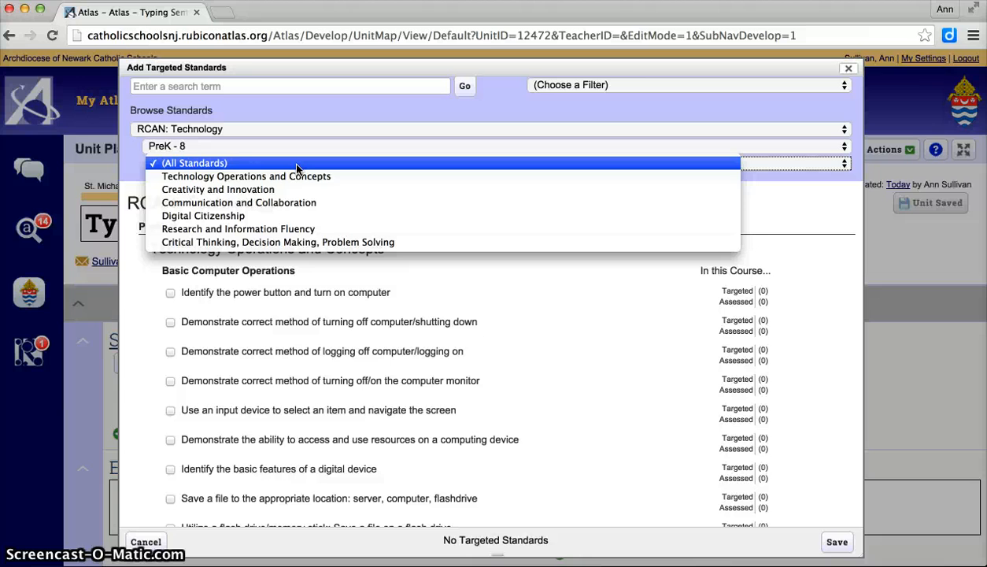
left_click(288, 179)
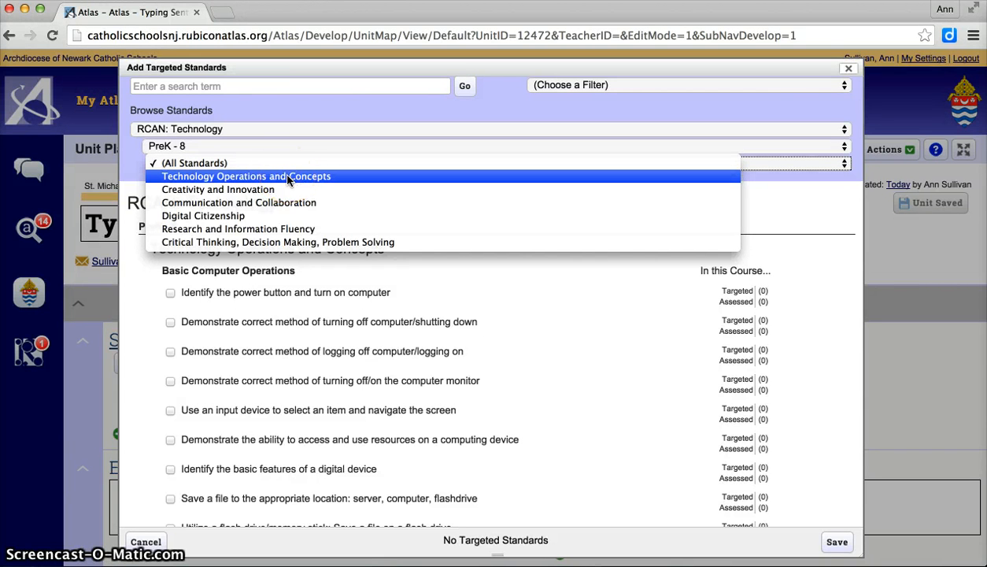
left_click(288, 180)
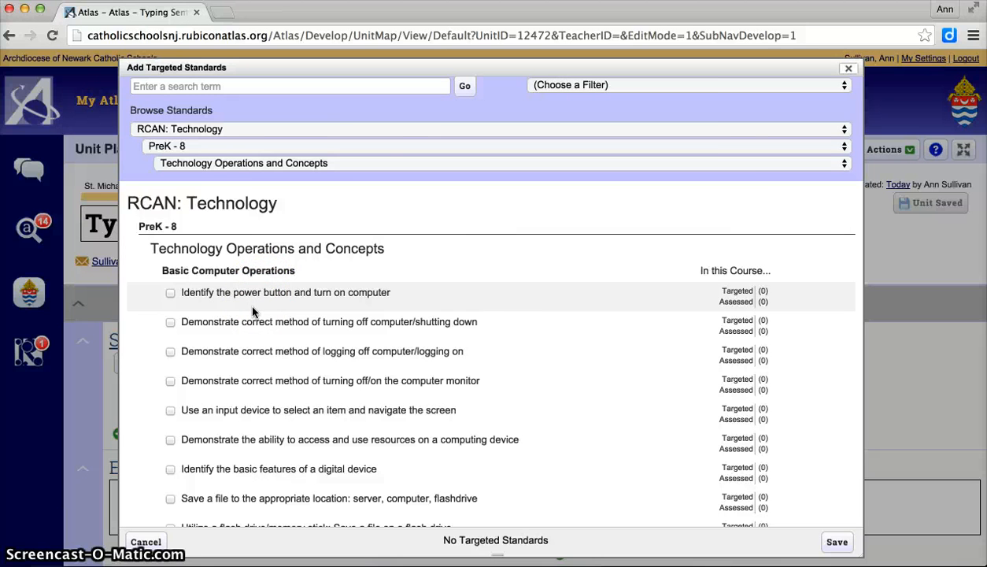
scroll(252, 311, "down", 10)
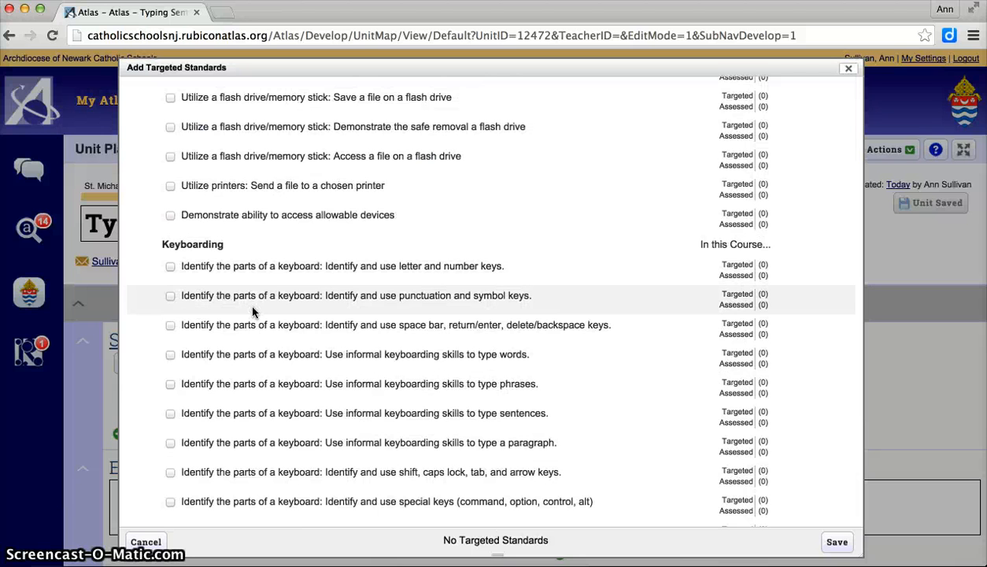
Target the Keyboarding standard on letter and number keys and the Word Processing standards on opening a program, entering text and deleting text, and save them
left_click(170, 269)
scroll(169, 272, "down", 15)
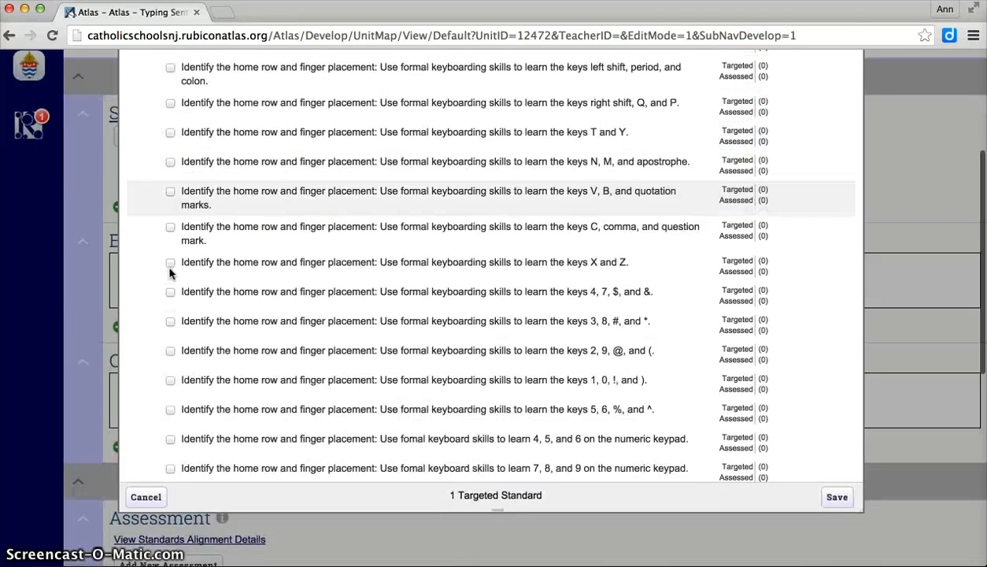
scroll(169, 273, "down", 15)
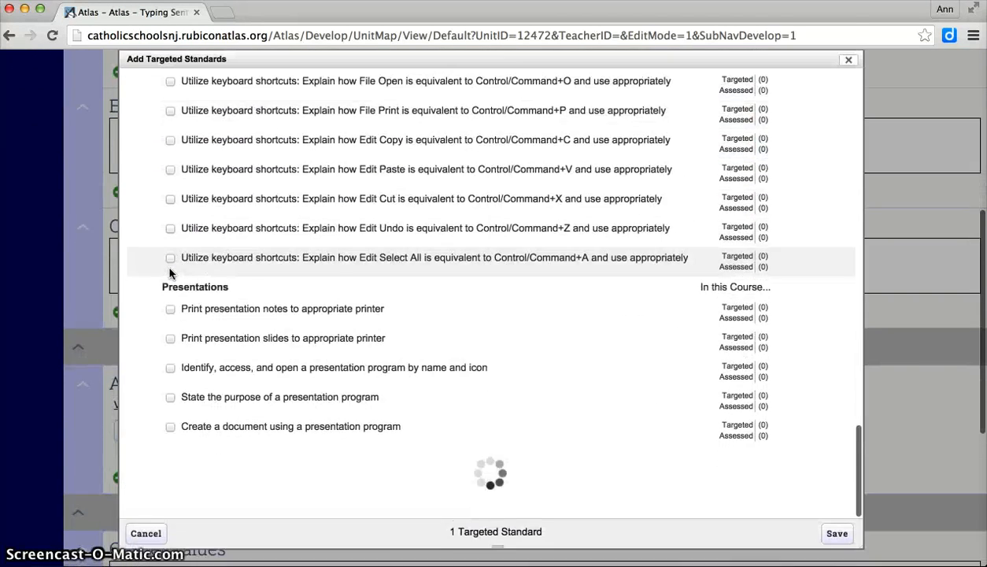
scroll(169, 267, "down", 10)
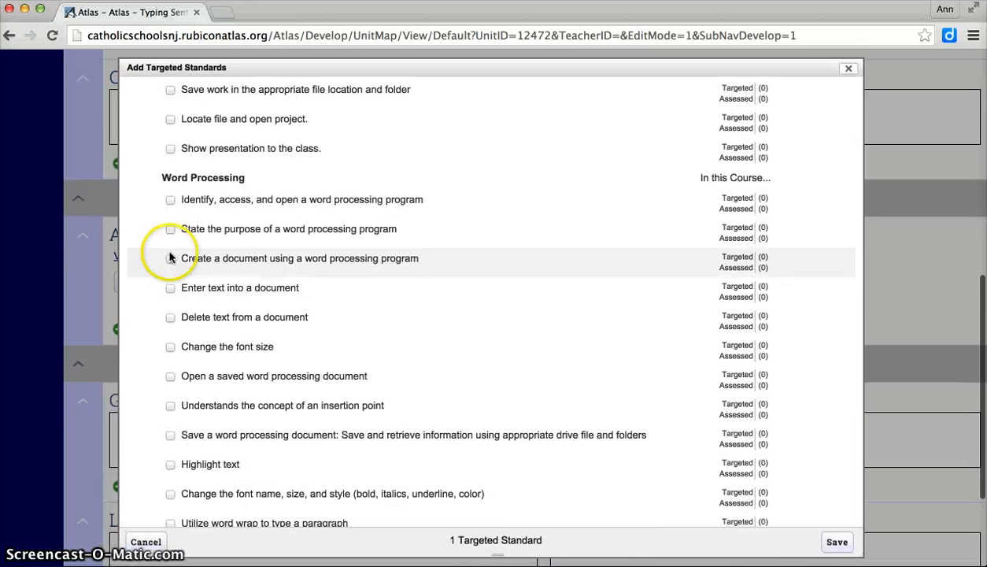
left_click(170, 201)
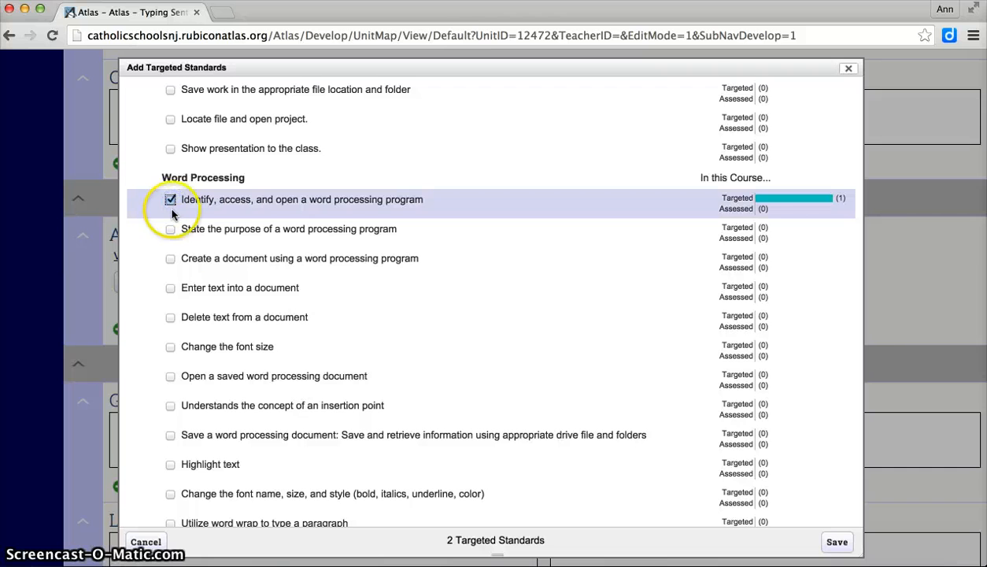
left_click(170, 290)
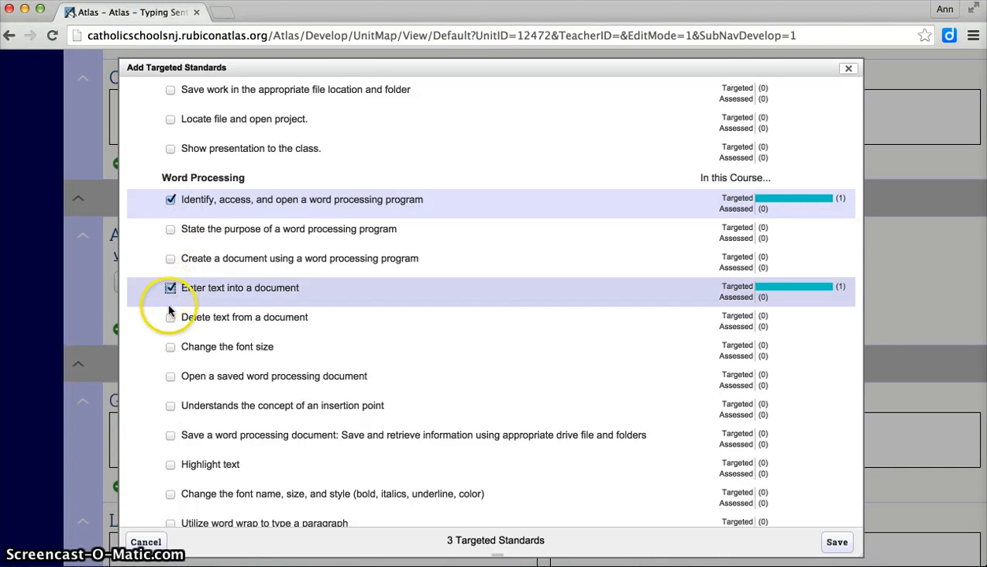
left_click(170, 317)
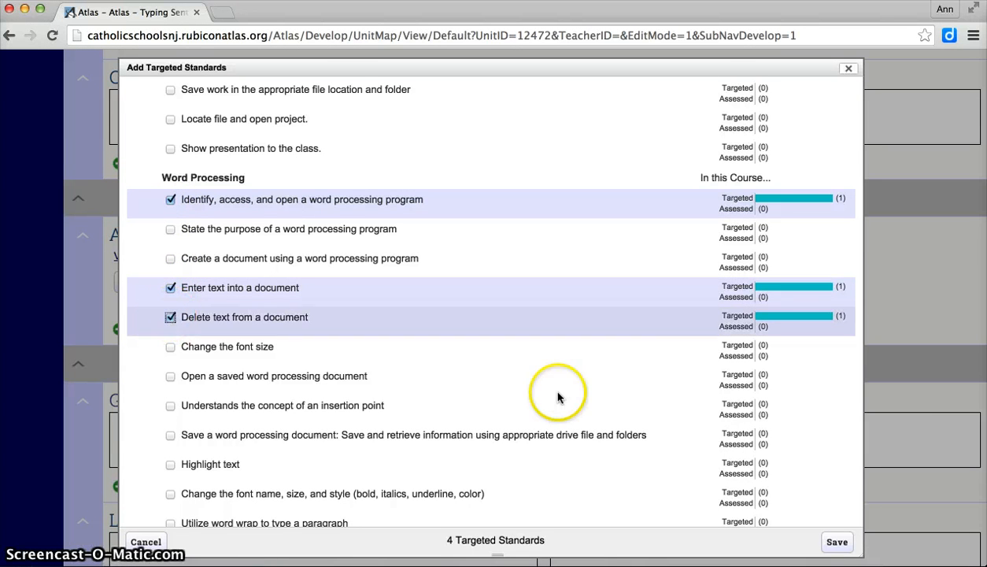
left_click(837, 543)
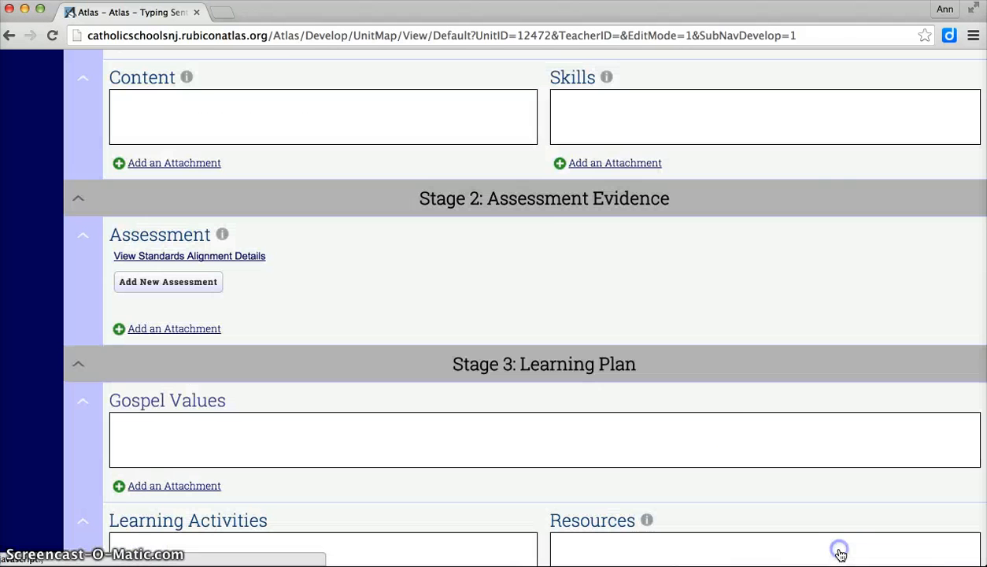
Review the targeted standards under Stage 1: Desired Results and go back to the Technology K unit calendar
scroll(578, 331, "up", 5)
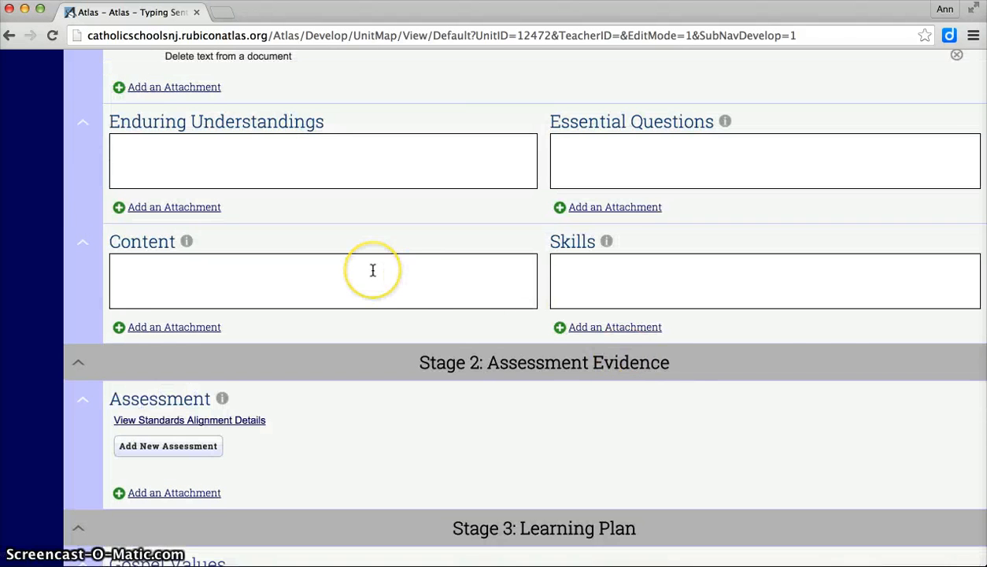
scroll(373, 270, "up", 4)
scroll(373, 270, "down", 2)
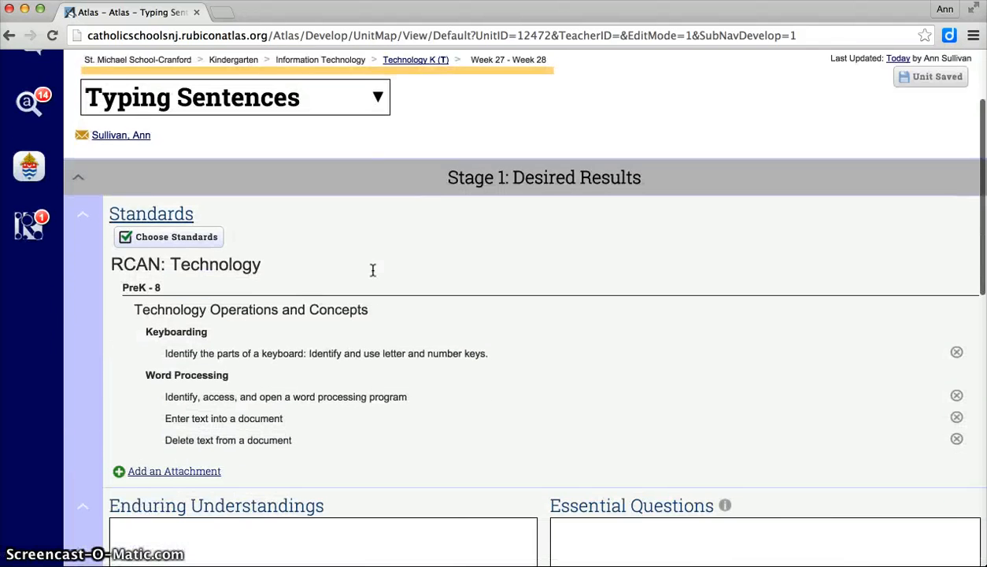
left_click(138, 307)
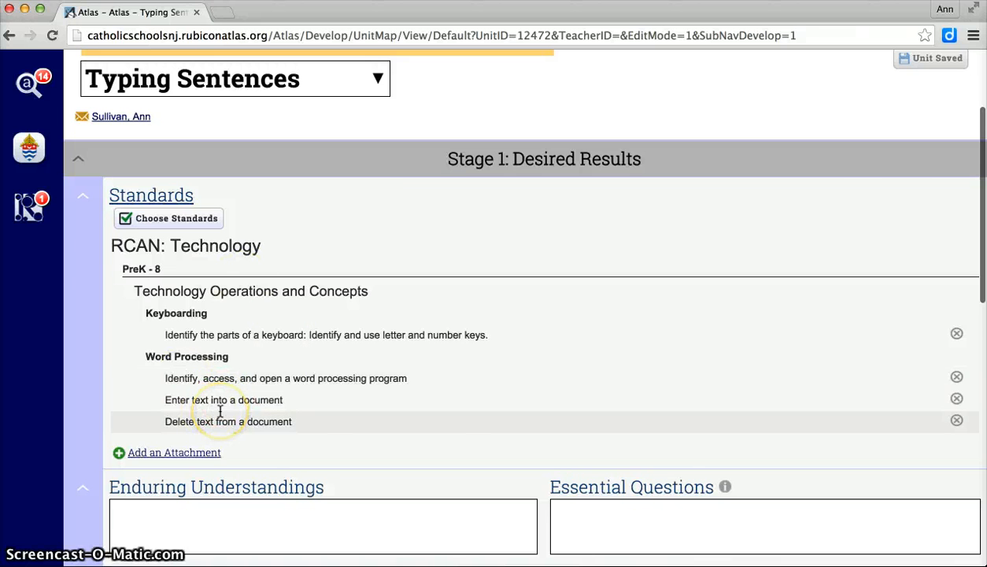
scroll(221, 410, "up", 3)
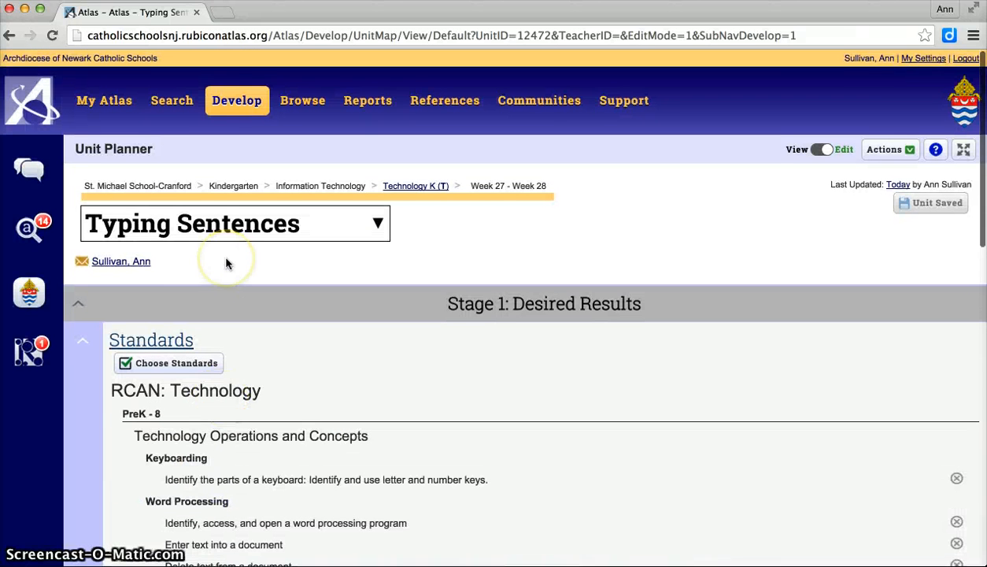
mouse_move(220, 100)
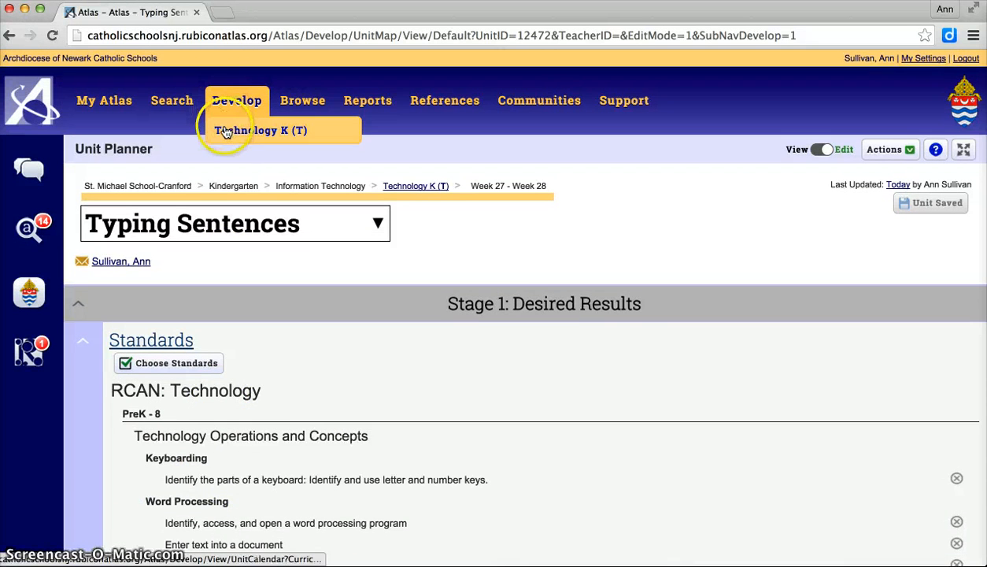
left_click(226, 131)
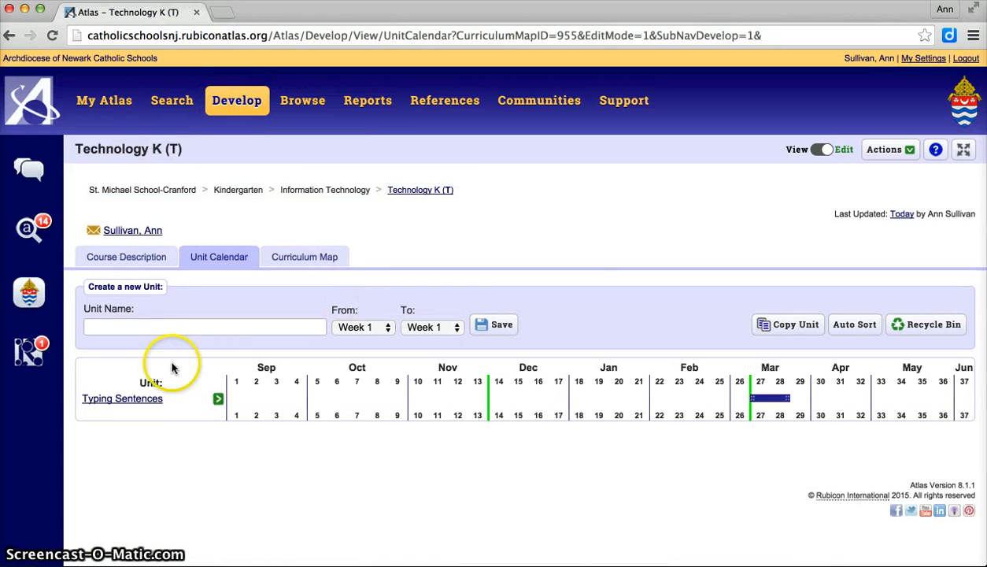
Reopen the Typing Sentences unit and remove its Keyboarding standard on identifying and using letter and number keys
left_click(140, 400)
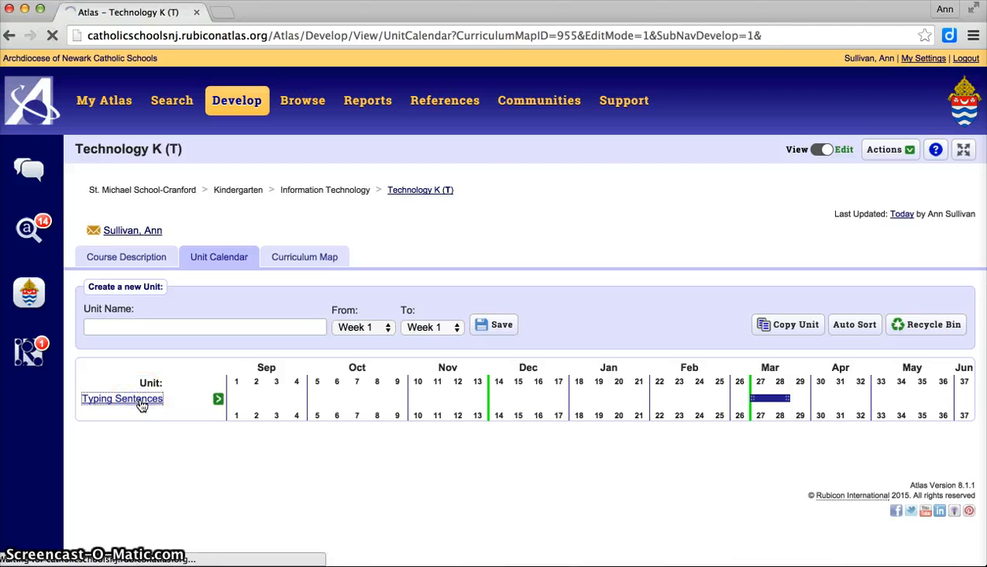
scroll(141, 406, "down", 3)
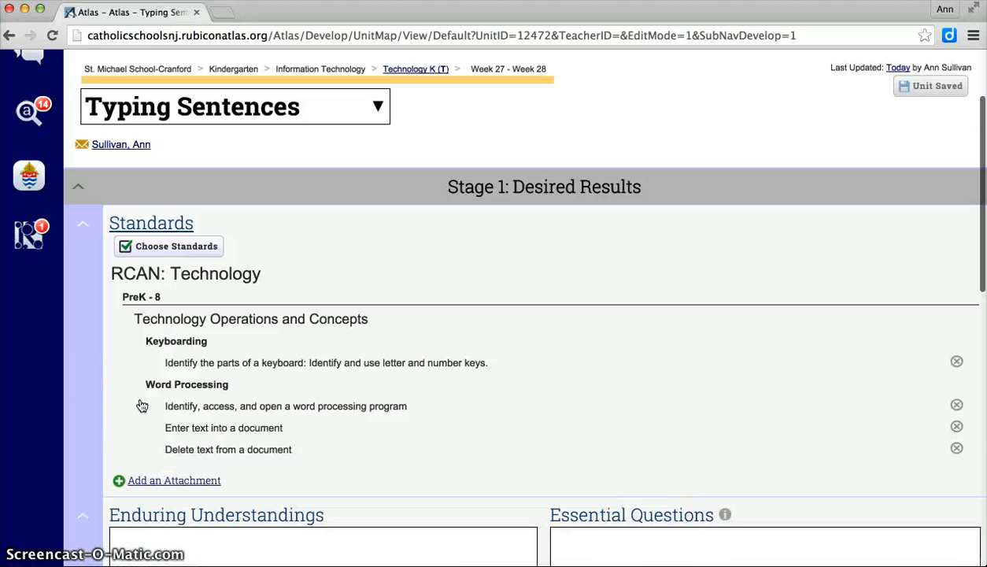
scroll(141, 405, "down", 1)
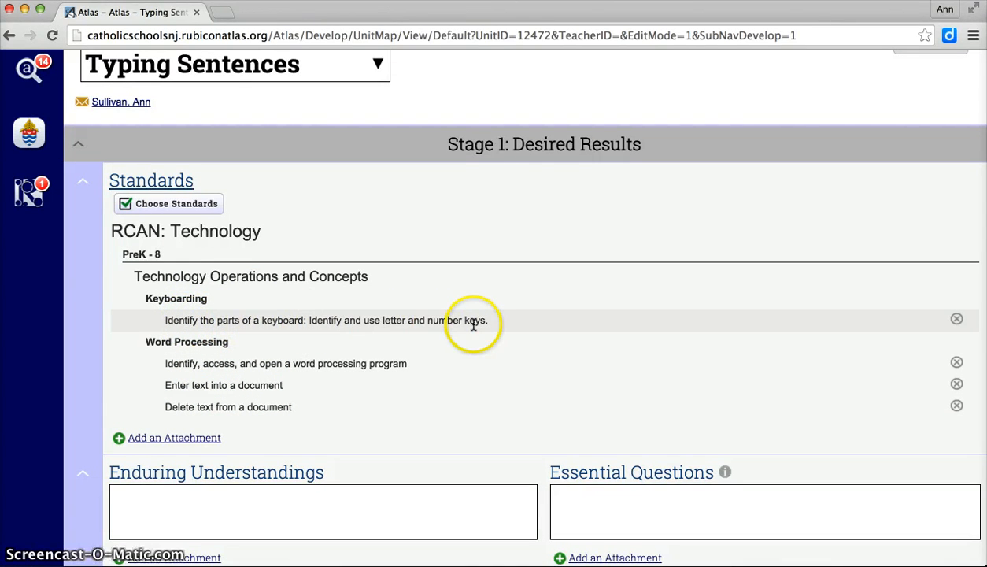
left_click(958, 321)
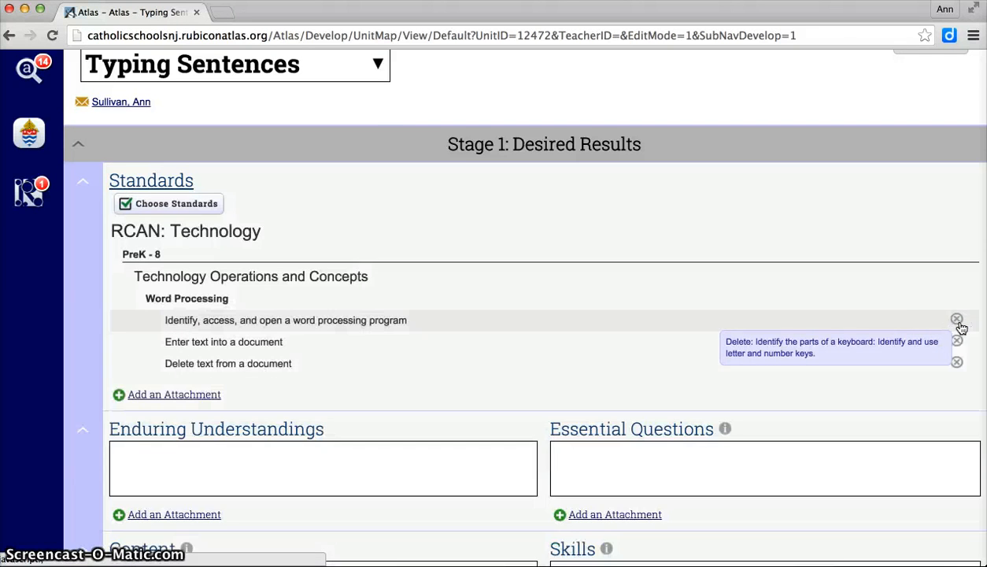
Save the Typing Sentences unit and return to the Technology K course's unit calendar
scroll(917, 348, "down", 1)
scroll(917, 348, "up", 4)
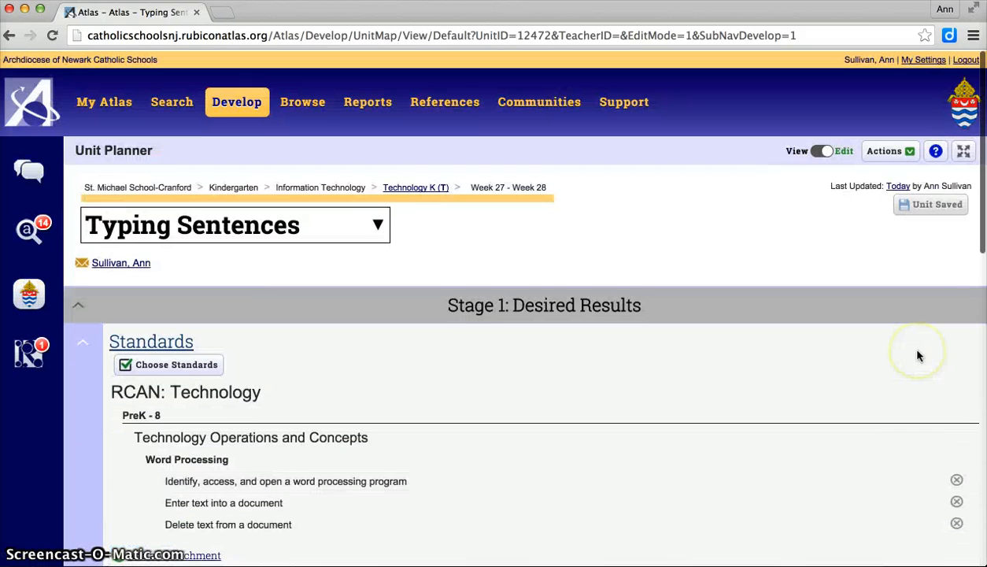
scroll(926, 248, "down", 15)
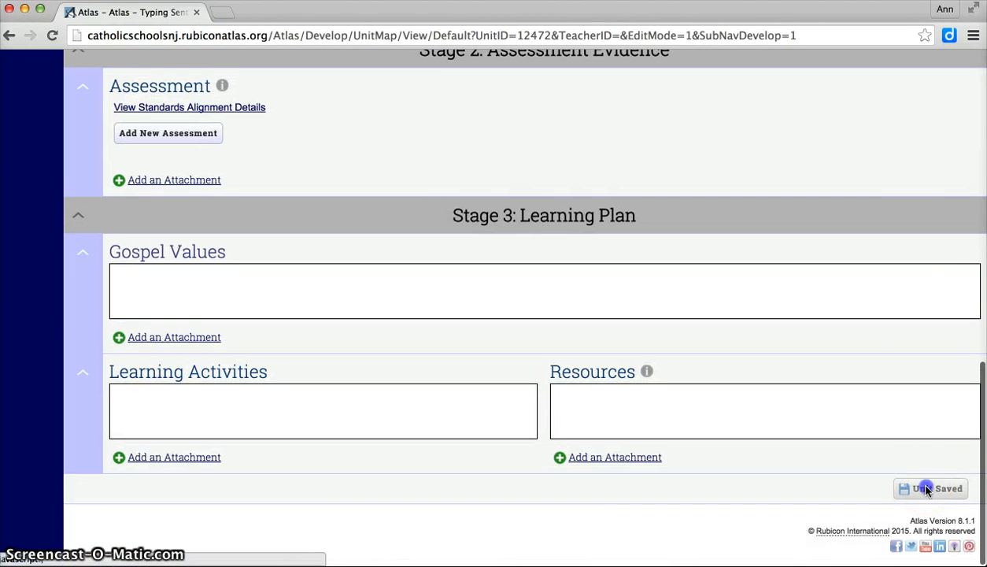
scroll(926, 491, "up", 5)
scroll(926, 491, "up", 10)
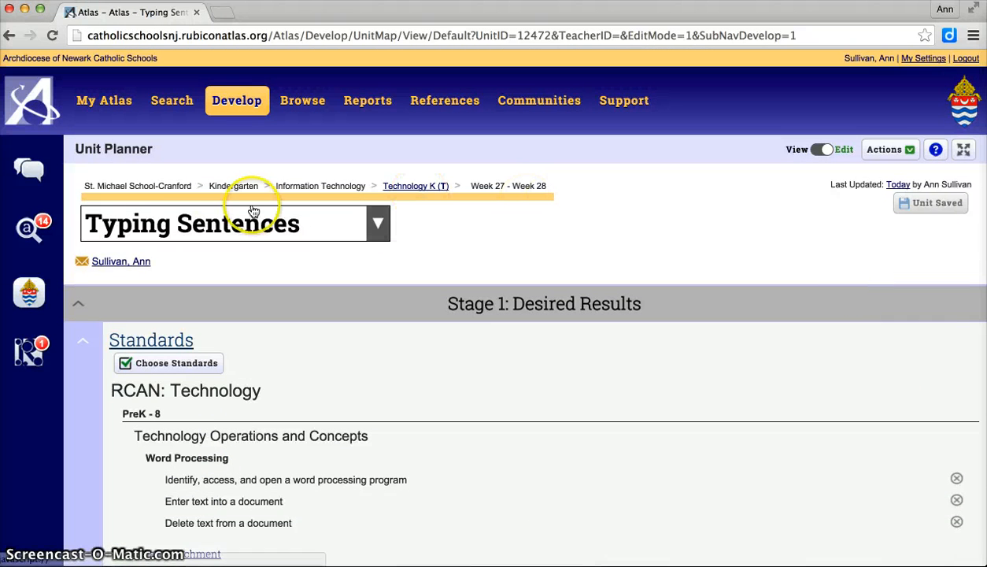
mouse_move(255, 109)
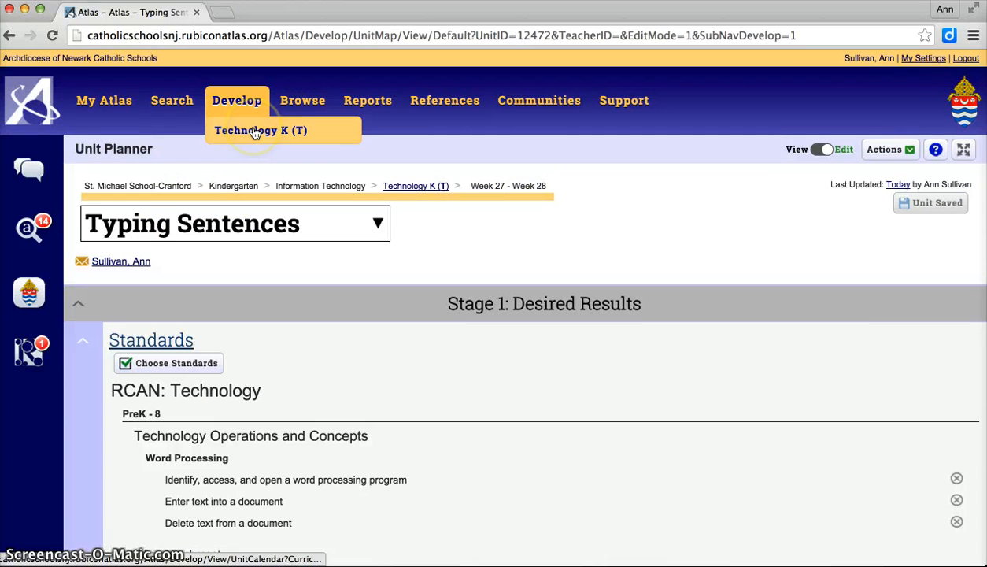
left_click(411, 189)
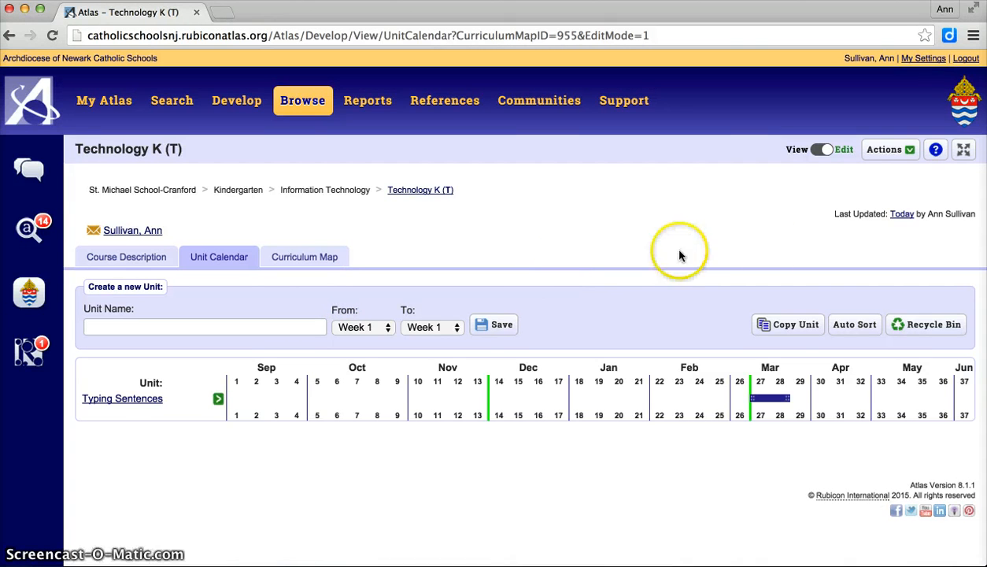
Look at the available options for the Typing Sentences unit and try to delete it, cancelling at the confirmation
left_click(911, 150)
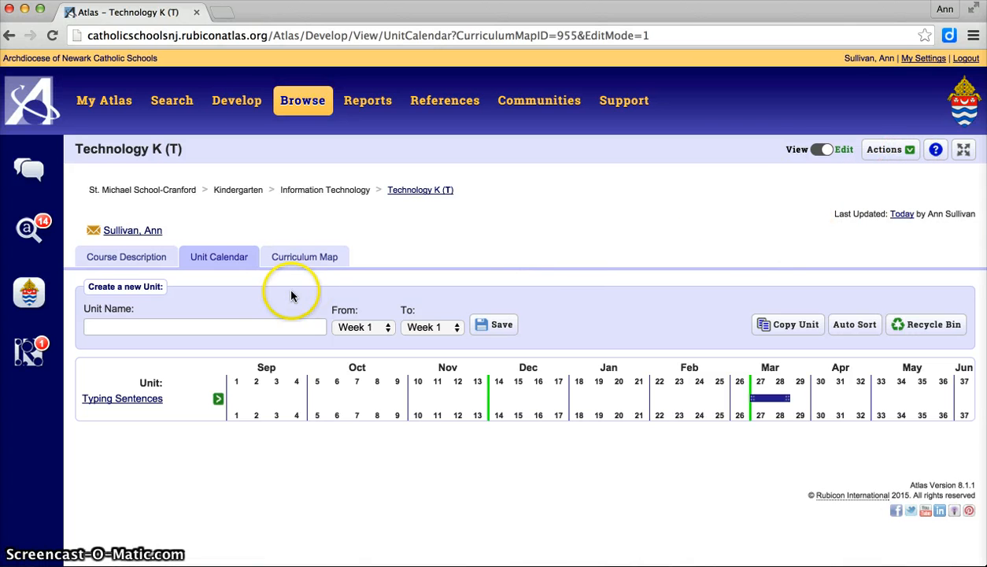
left_click(218, 398)
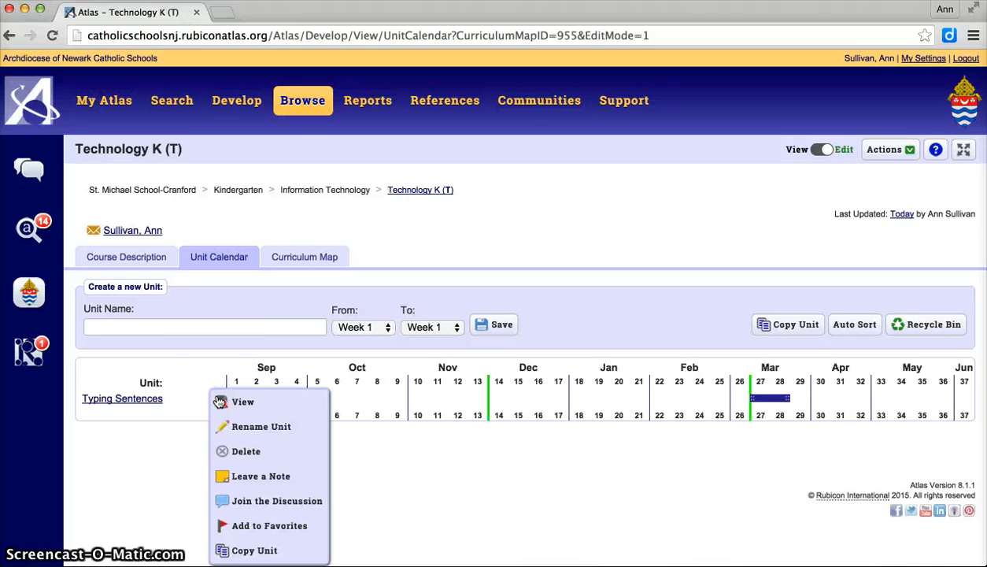
left_click(191, 399)
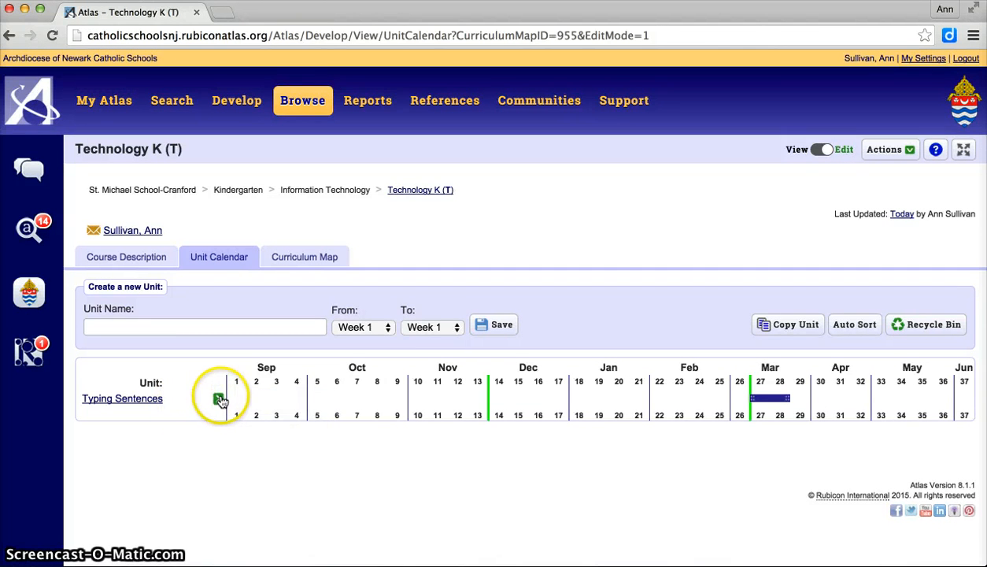
left_click(219, 398)
left_click(238, 453)
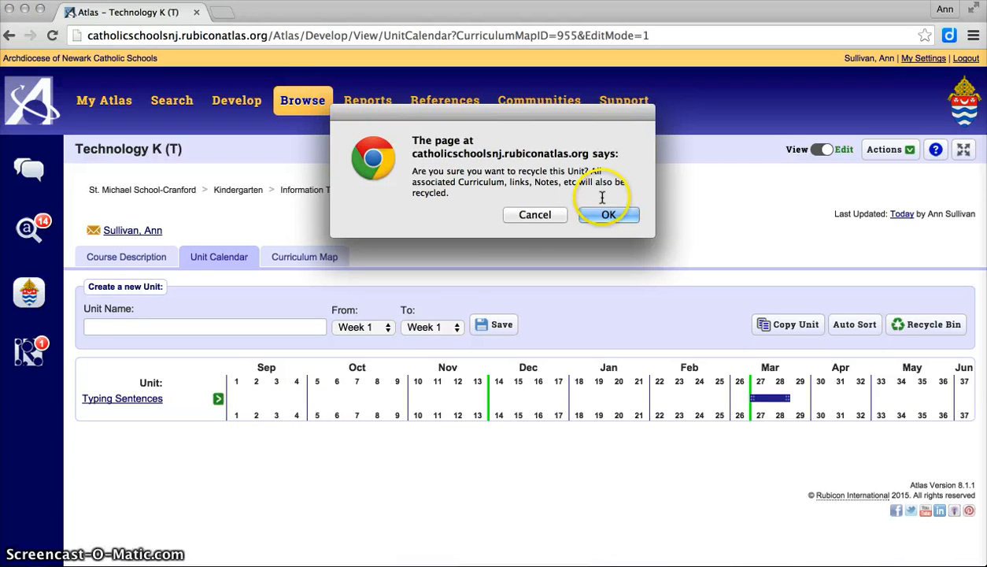
left_click(537, 215)
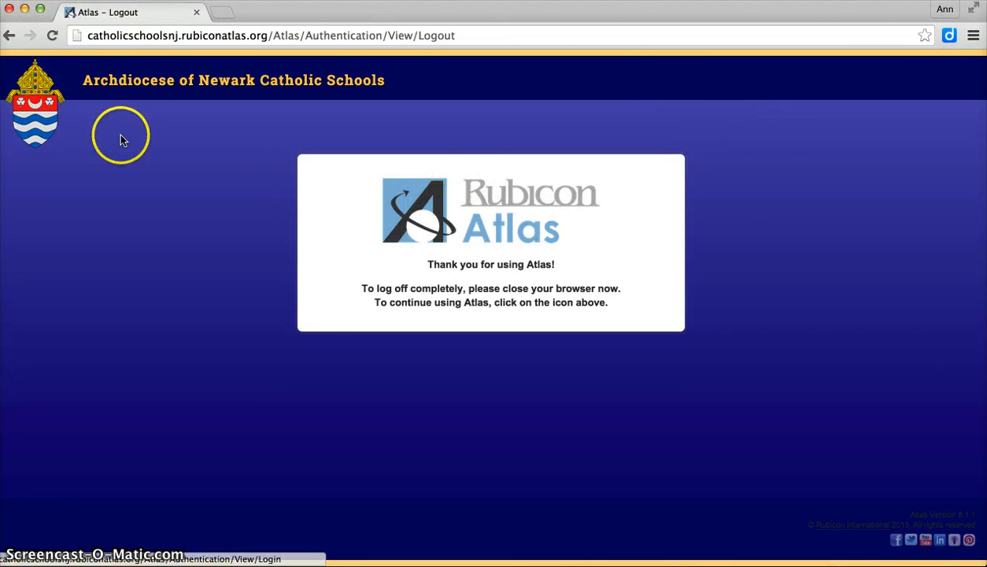
Go from the logout page back to the system login form
left_click(40, 105)
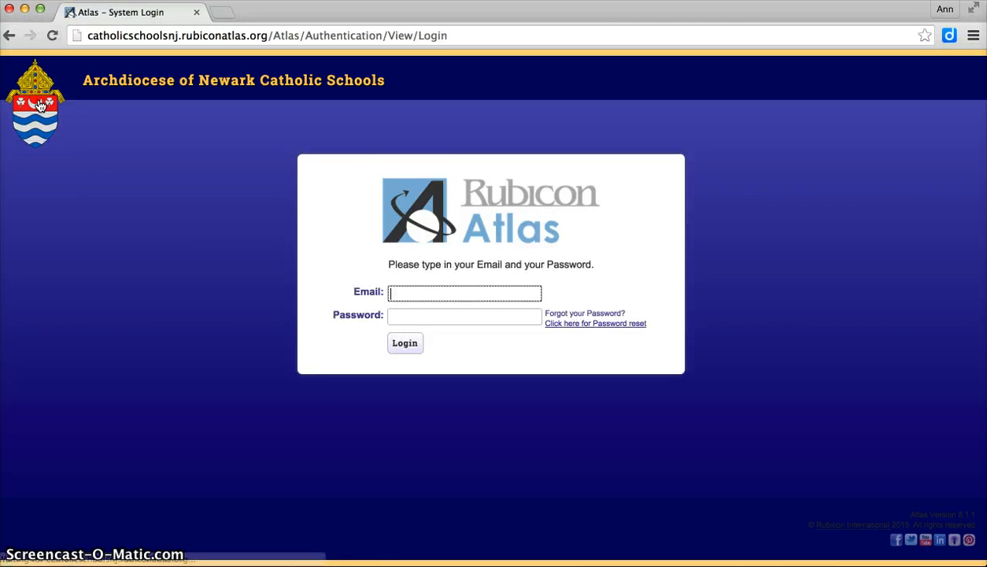